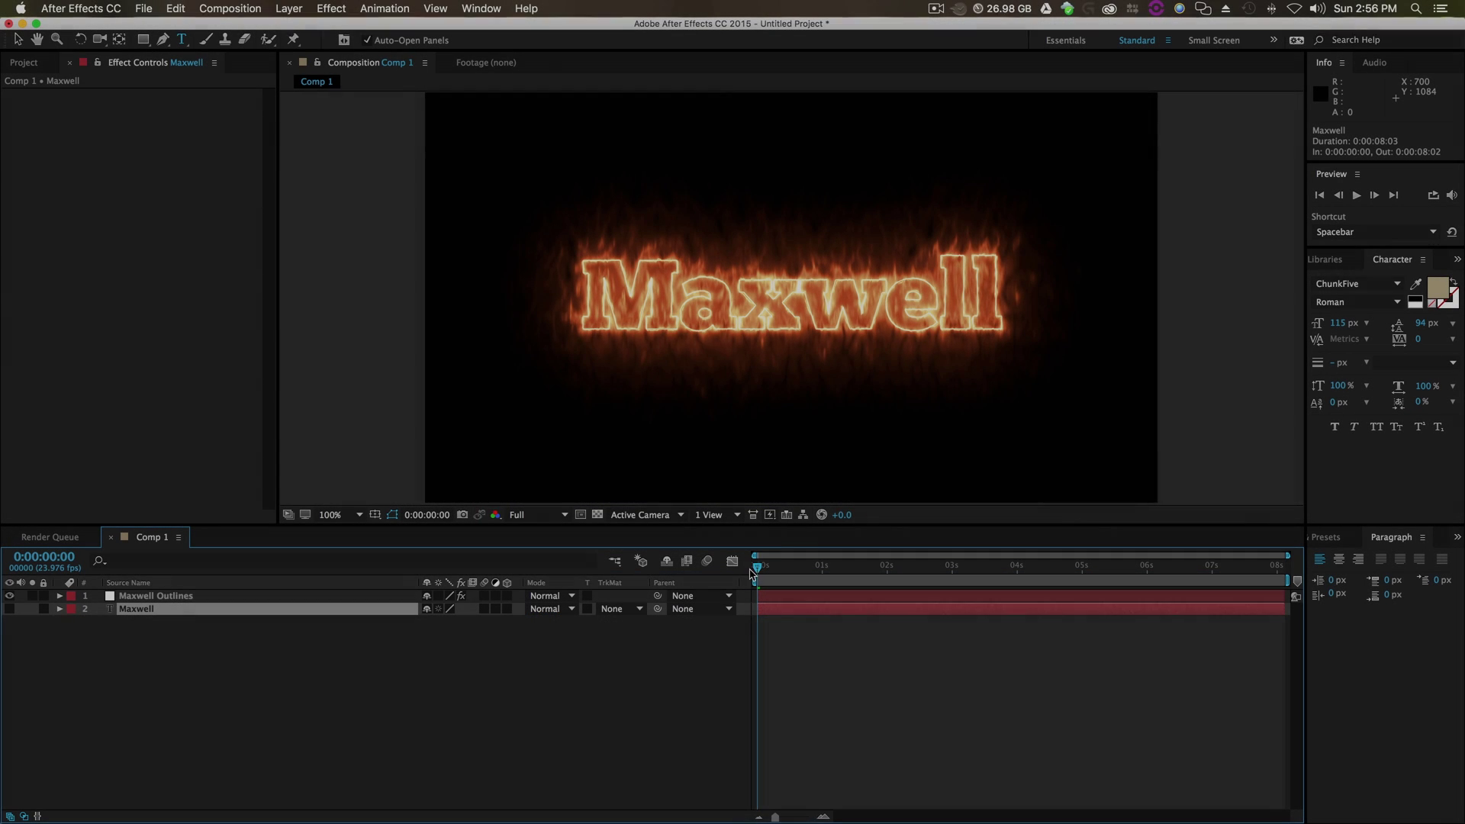
pyautogui.moveTo(751, 574); pyautogui.dragTo(830, 574)
pyautogui.click(391, 516)
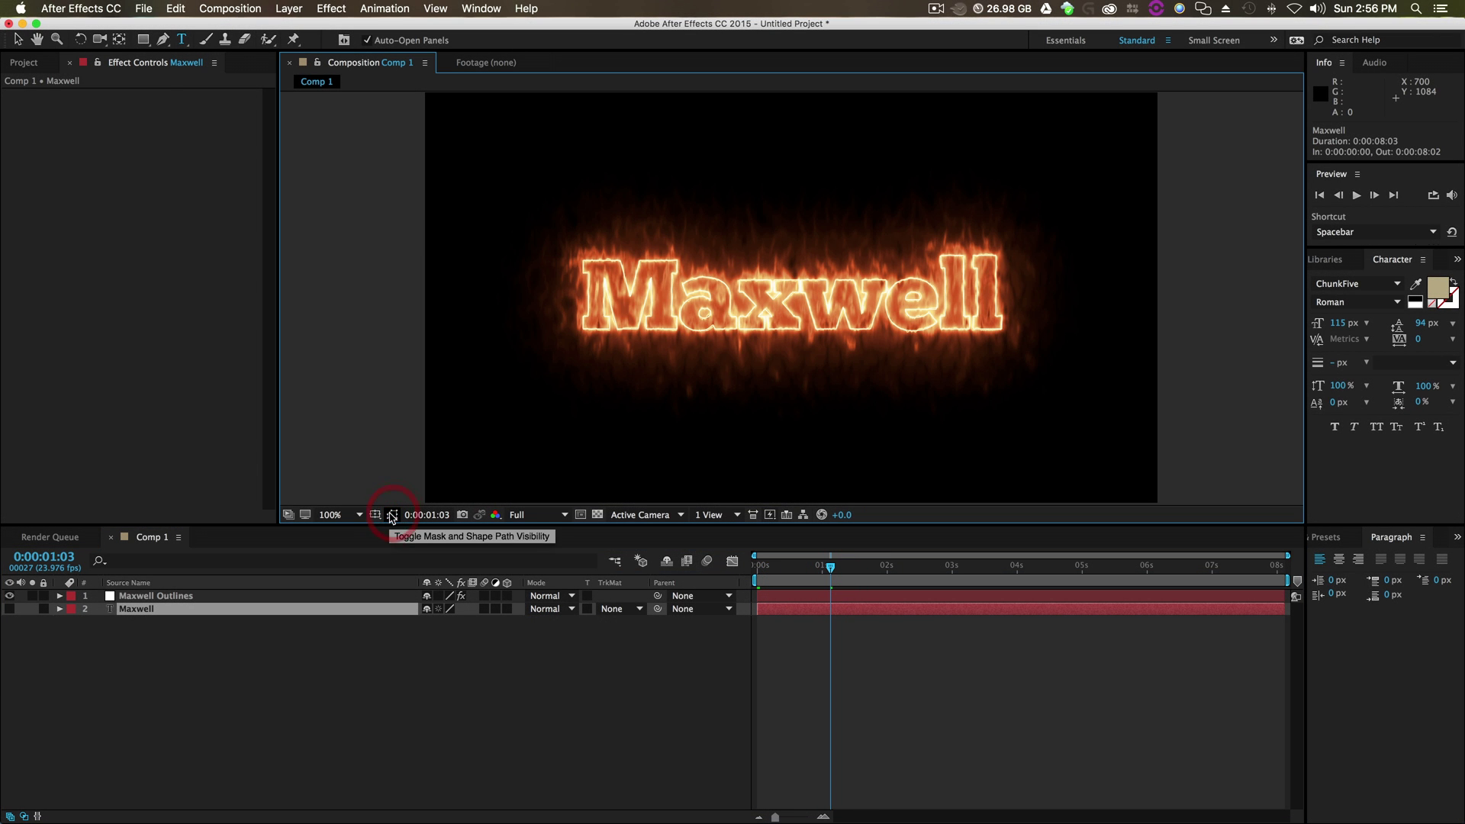
pyautogui.click(188, 598)
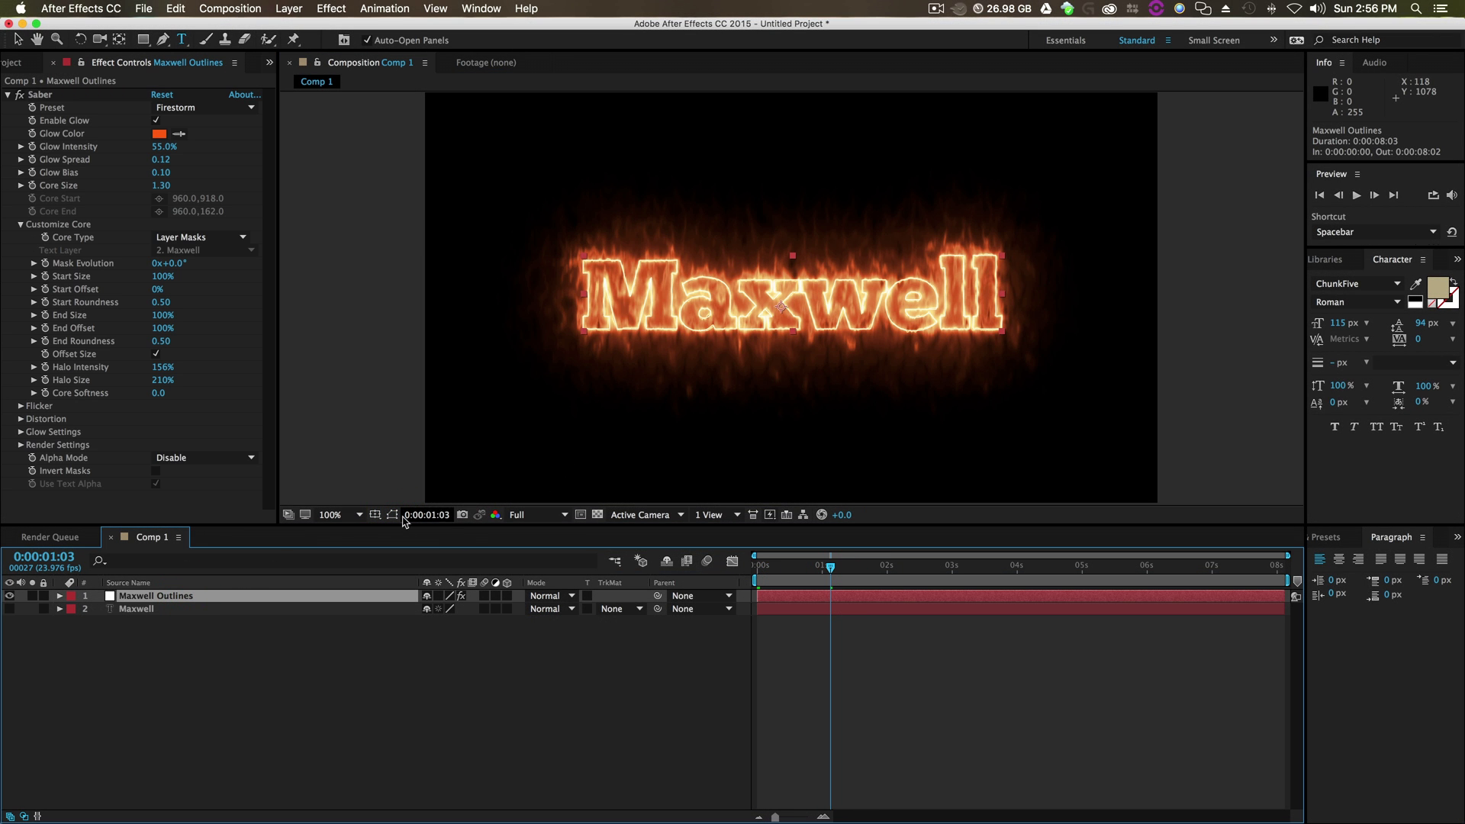
pyautogui.click(392, 516)
pyautogui.press('v')
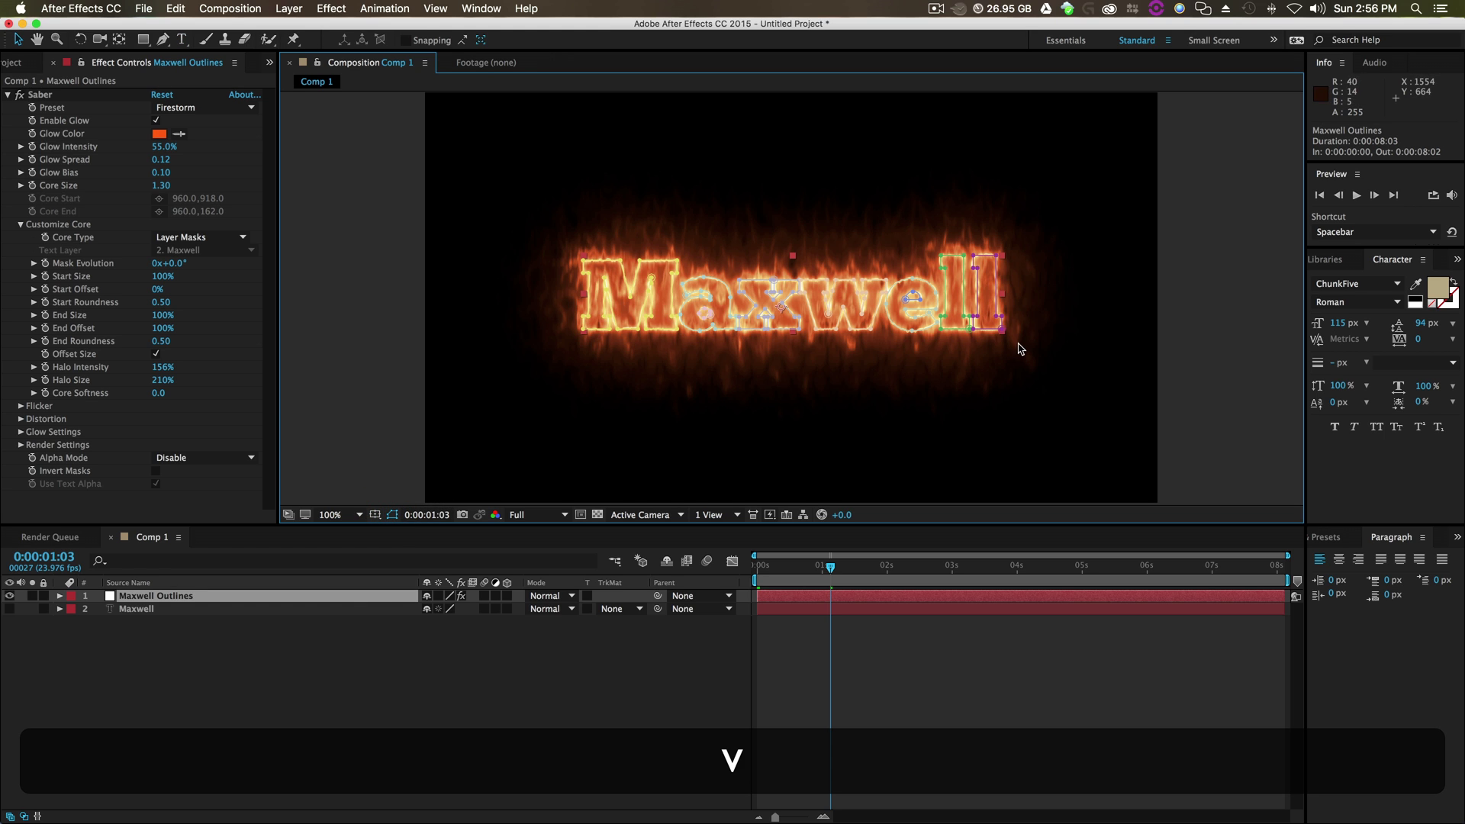
pyautogui.moveTo(996, 315); pyautogui.dragTo(1114, 265)
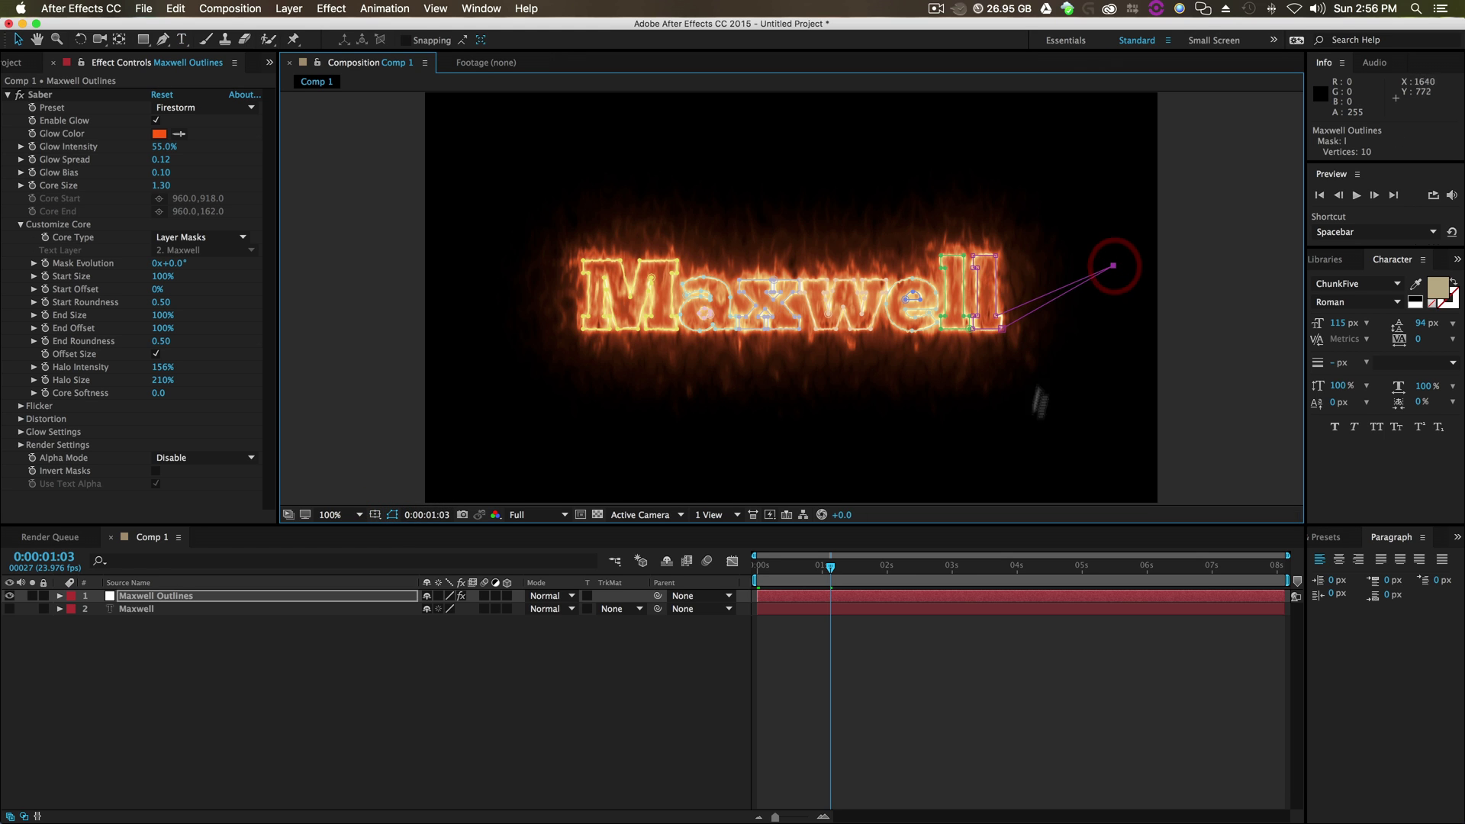
pyautogui.click(1005, 695)
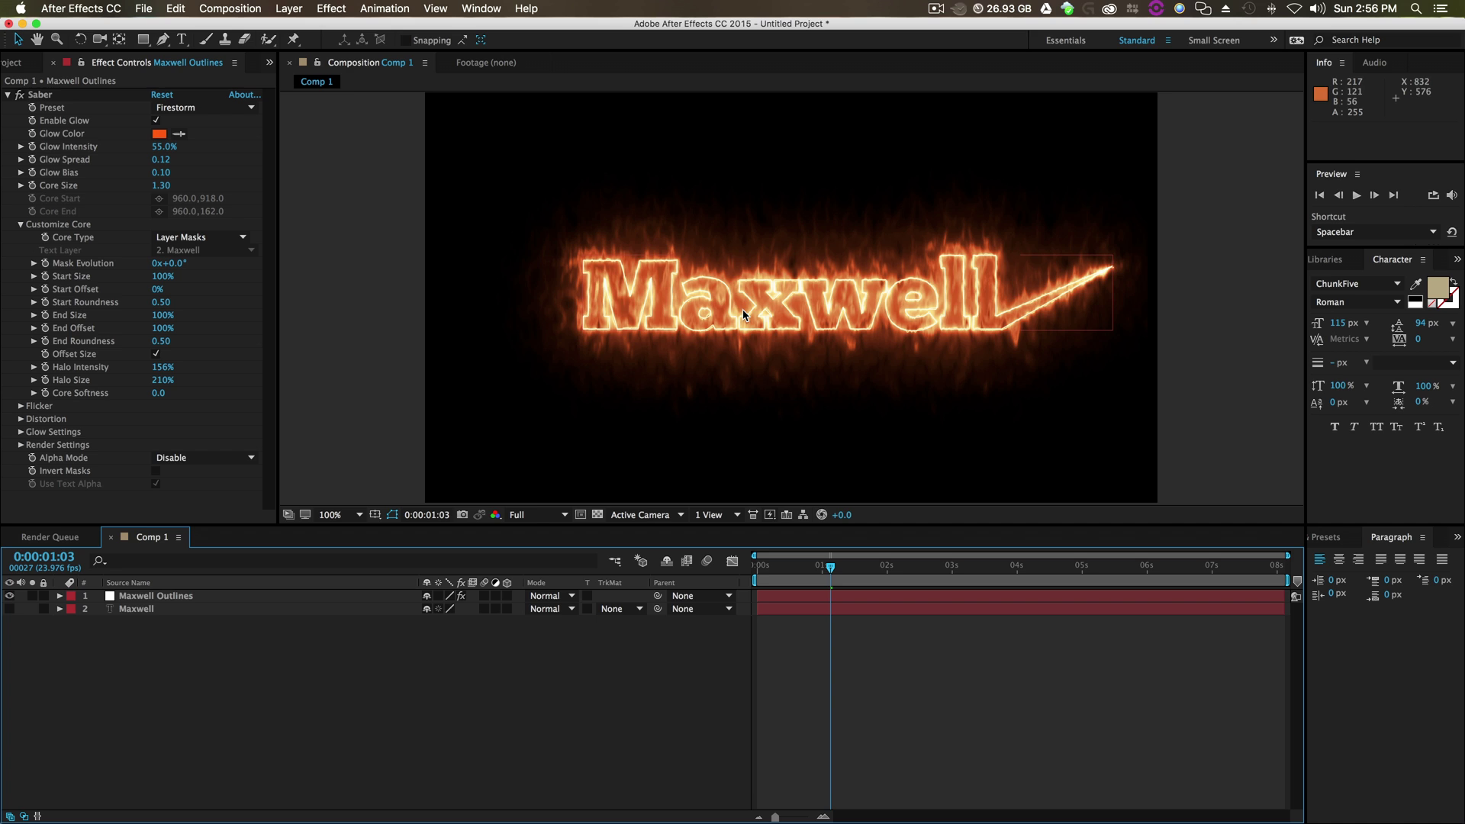
pyautogui.press('cmd+z')
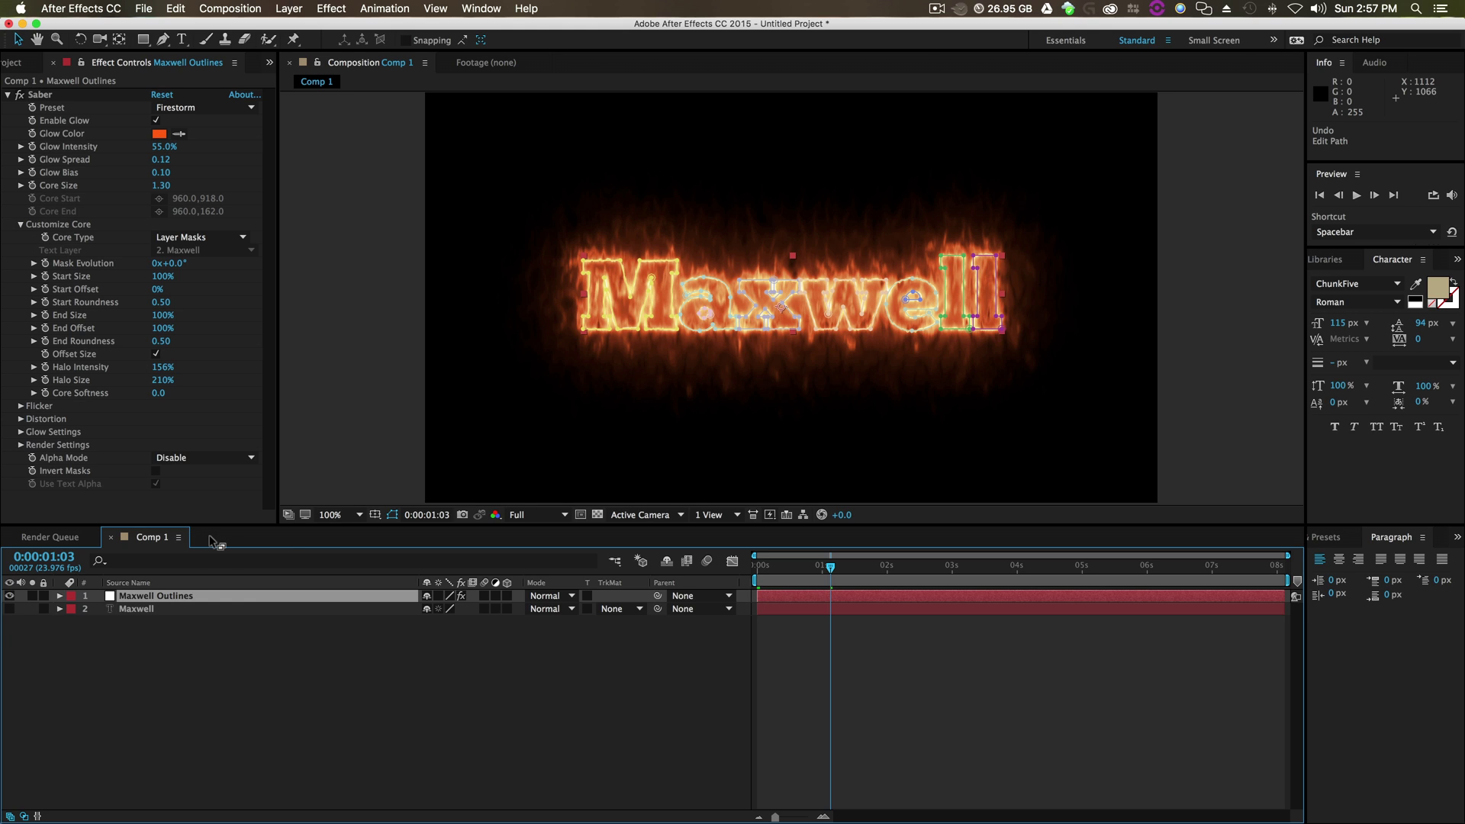
pyautogui.click(241, 651)
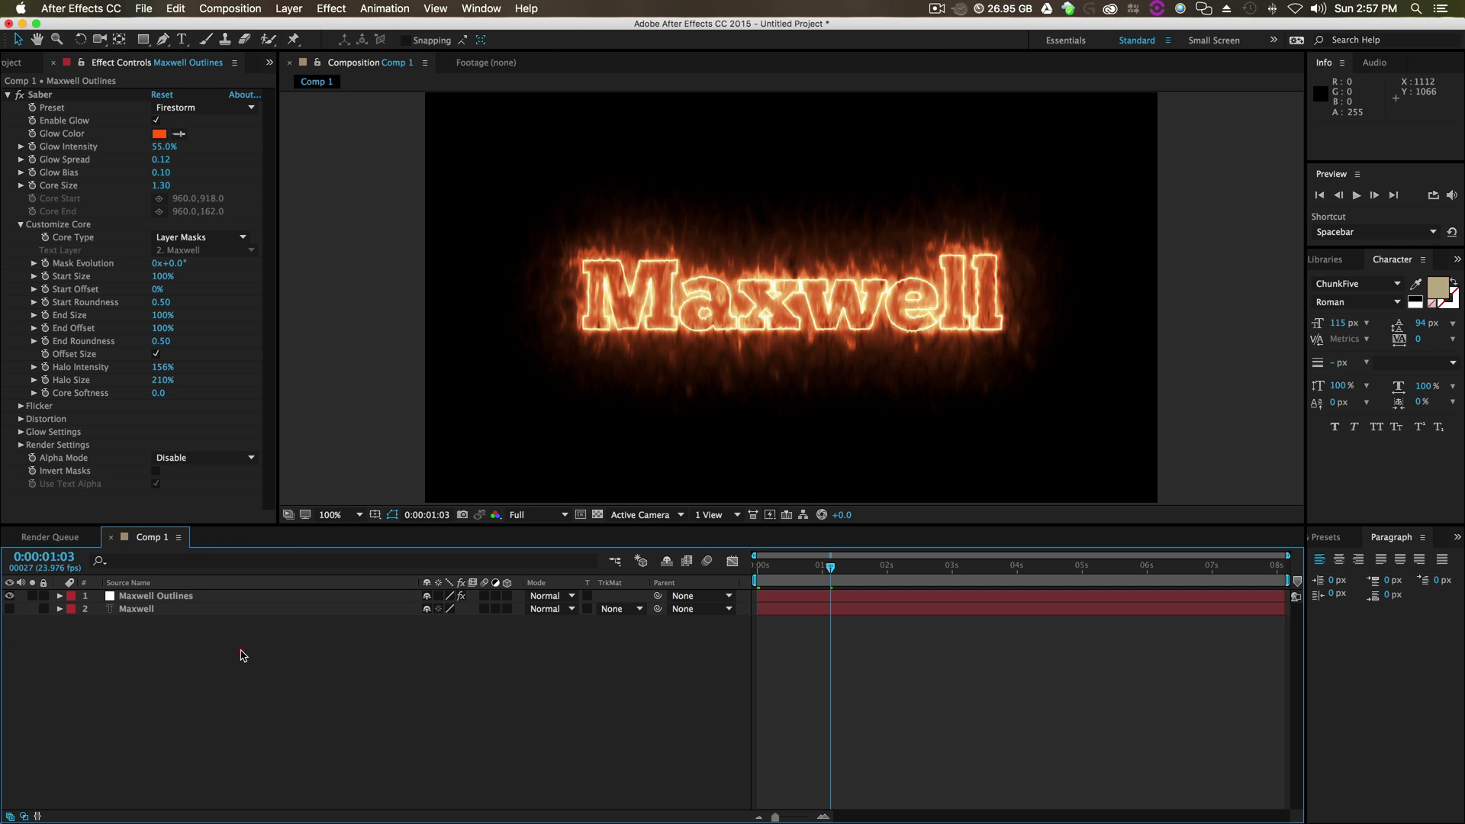
# - Delete the Maxwell Outlines layer and add a 1920×1080 black solid, Black Solid 3
pyautogui.click(162, 598)
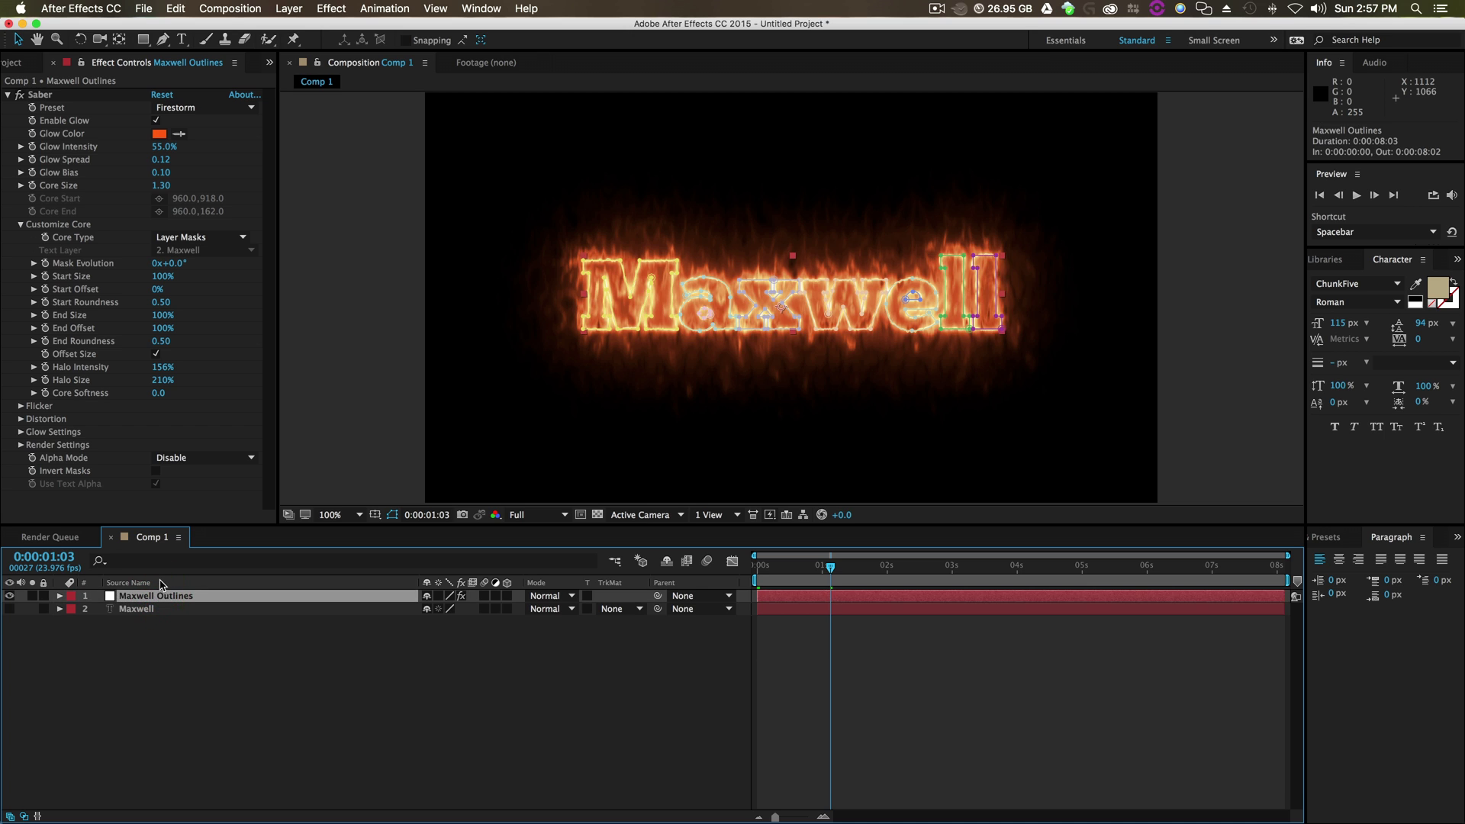
pyautogui.press('BackSpace')
pyautogui.rightClick(157, 649)
pyautogui.moveTo(183, 659)
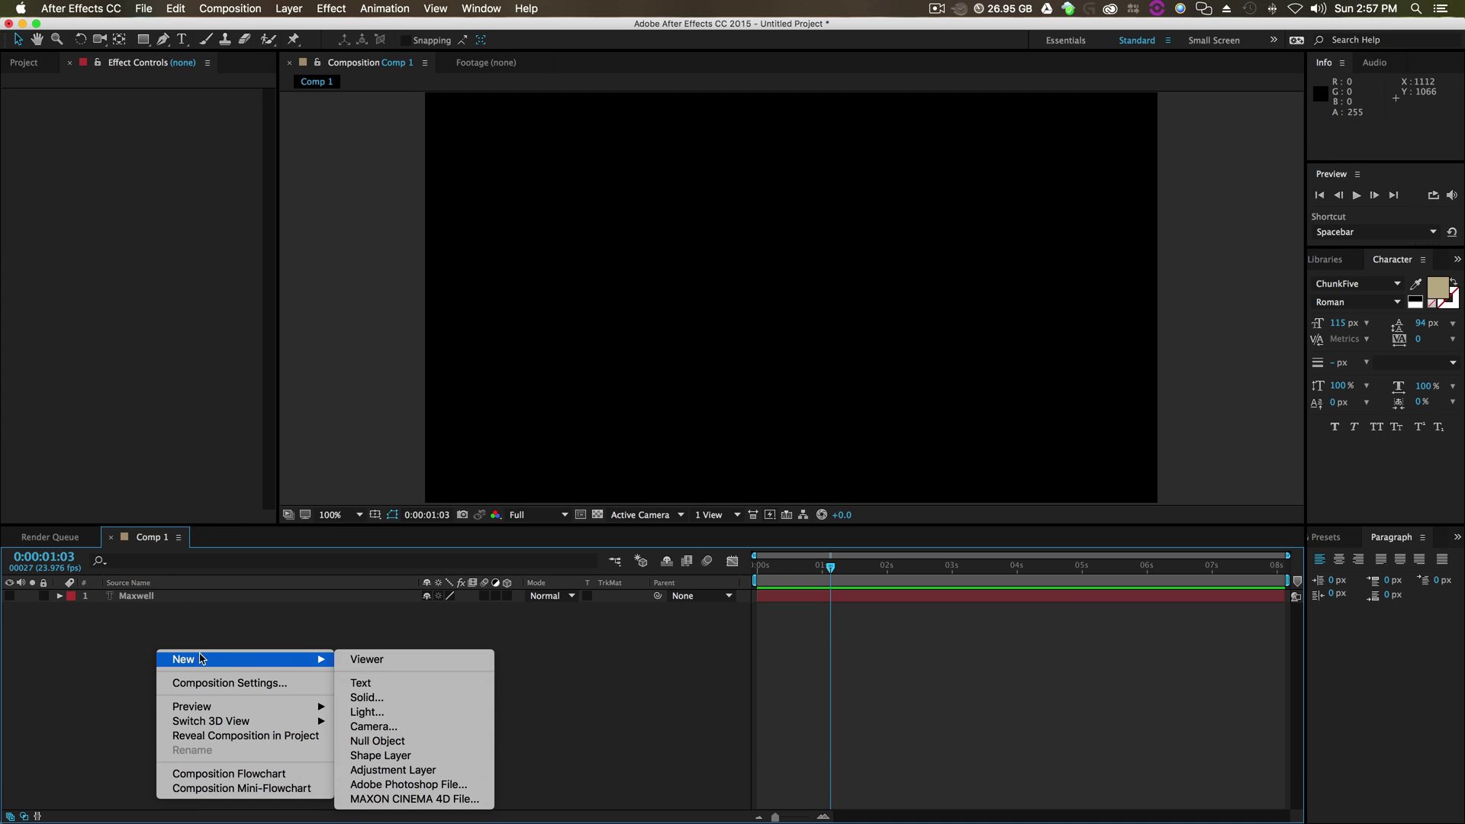
pyautogui.click(408, 696)
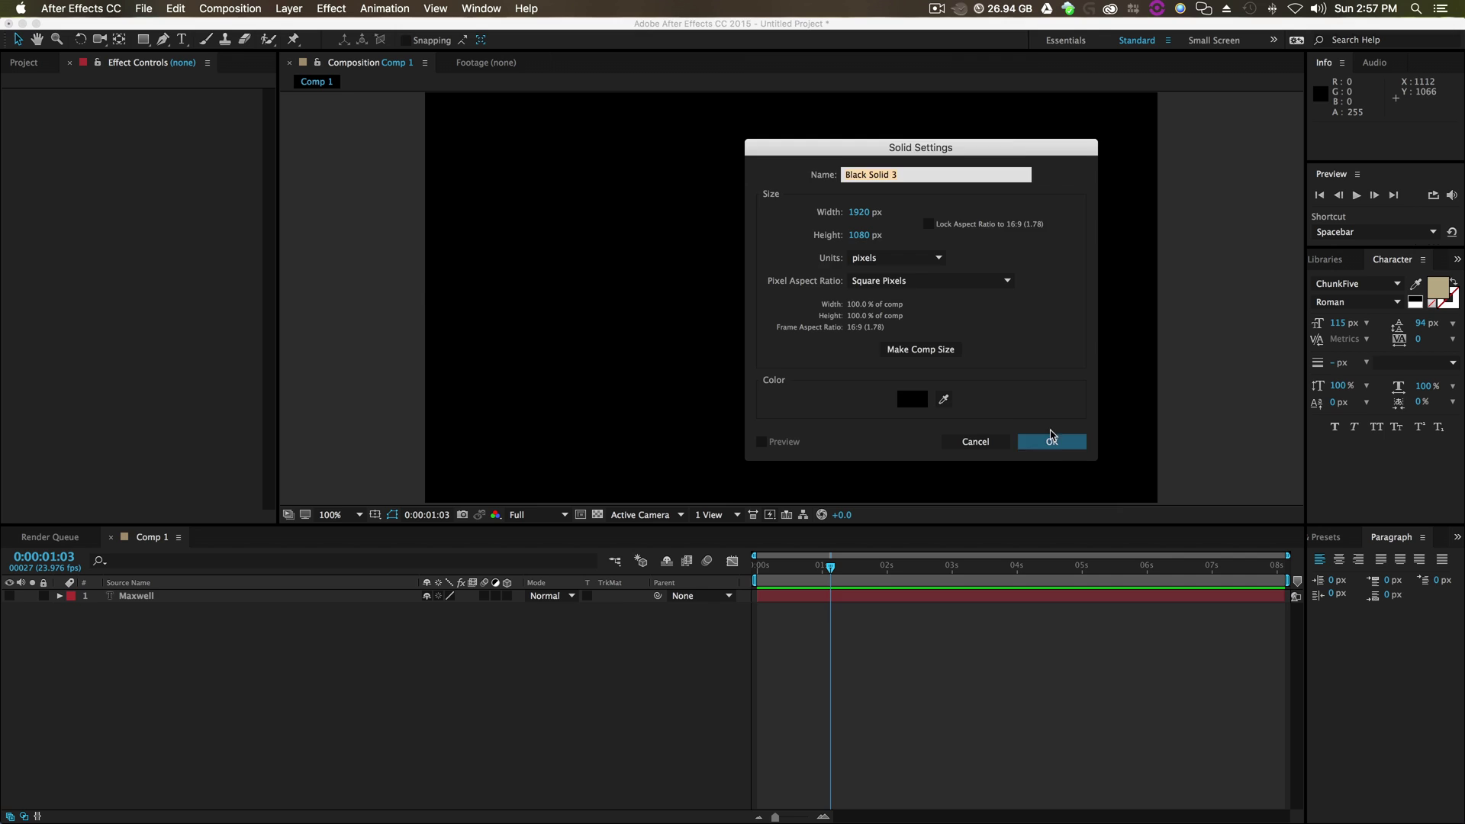
pyautogui.click(1052, 439)
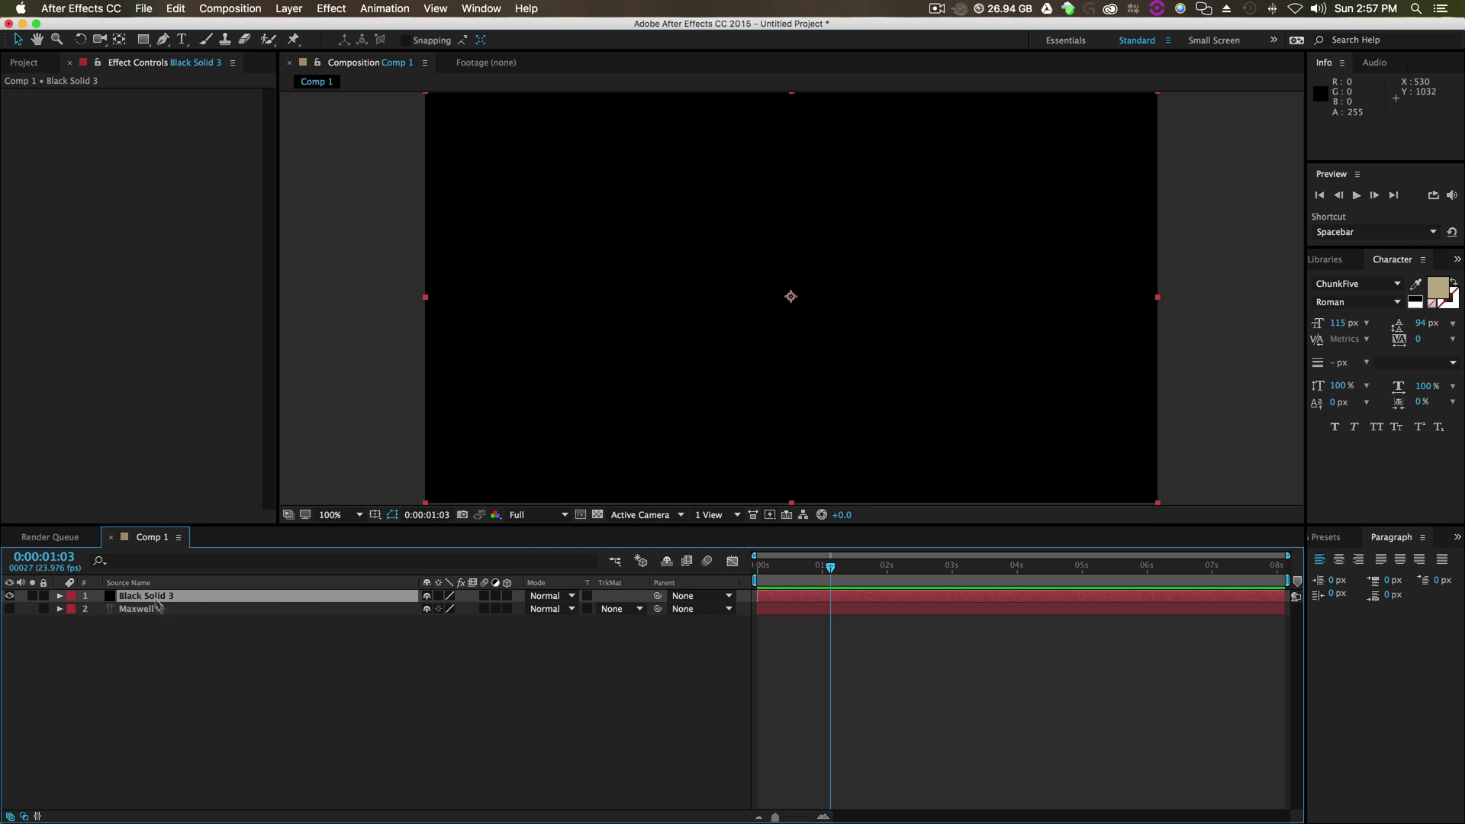
# - Apply the Saber effect to Black Solid 3 with the GhostBuster preset
pyautogui.click(1338, 536)
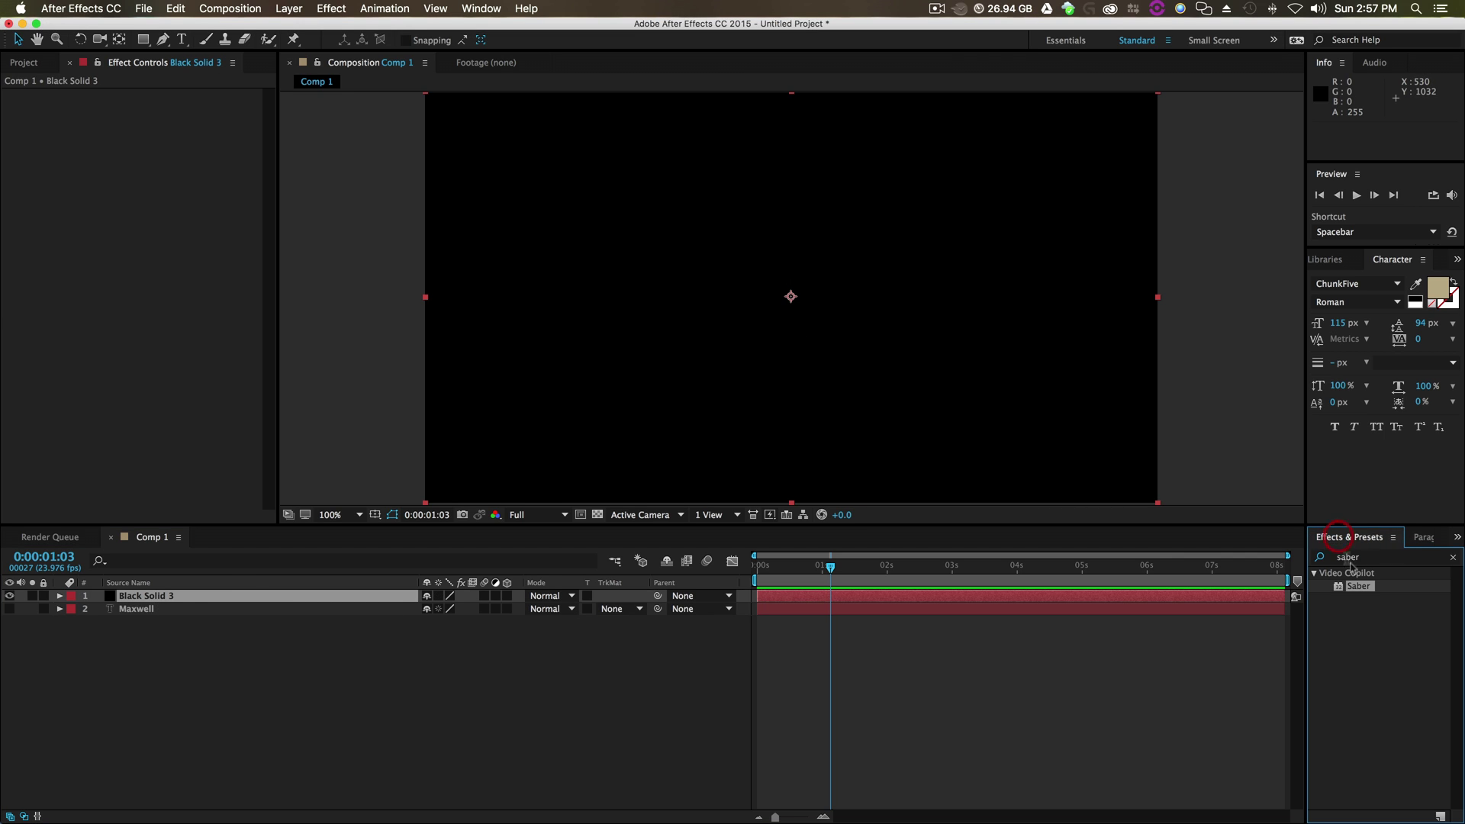
pyautogui.moveTo(1342, 672); pyautogui.dragTo(149, 598)
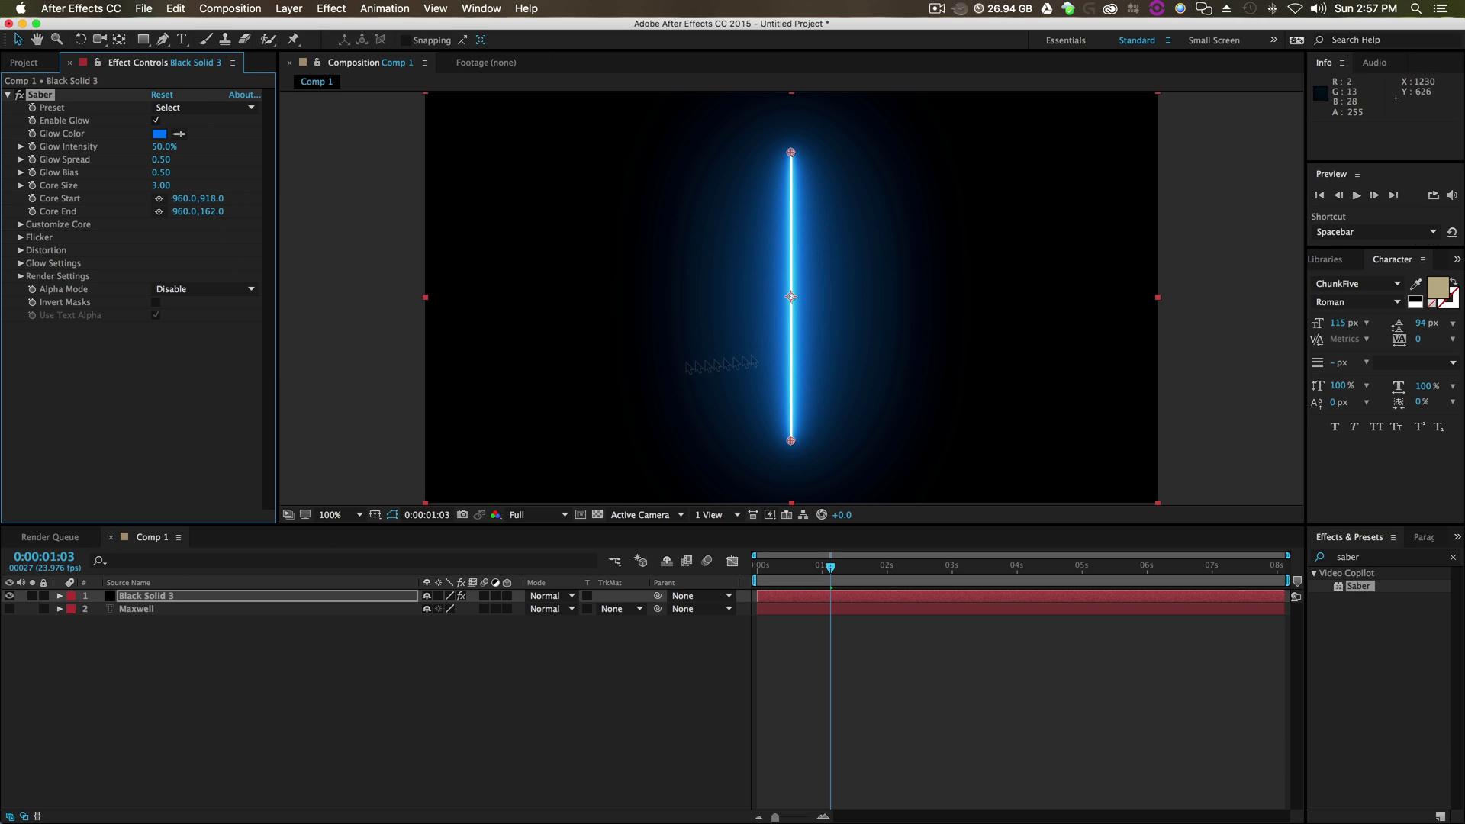
pyautogui.click(197, 108)
pyautogui.click(201, 304)
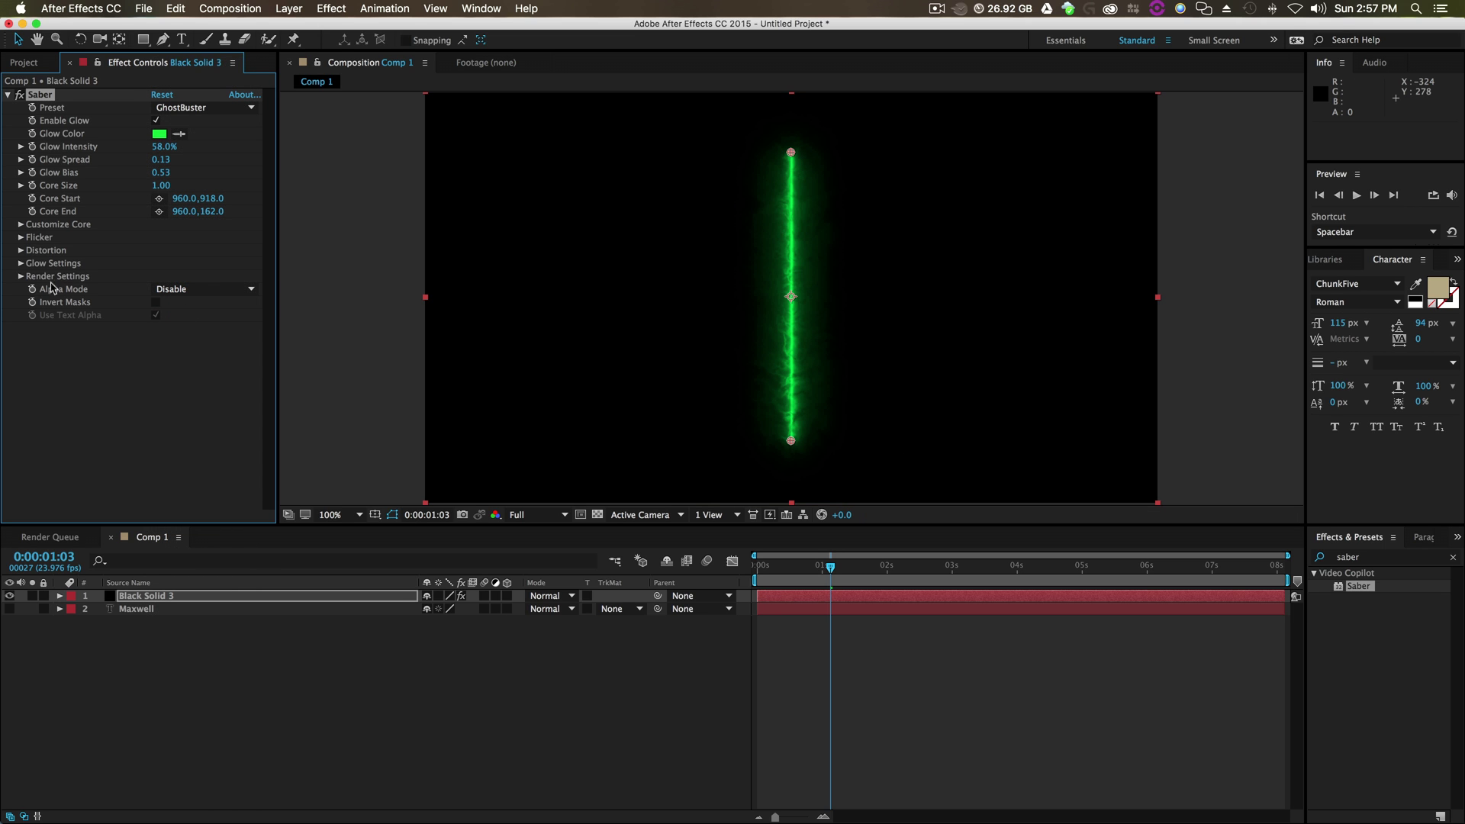
# - Delete the Maxwell text layer
pyautogui.click(113, 757)
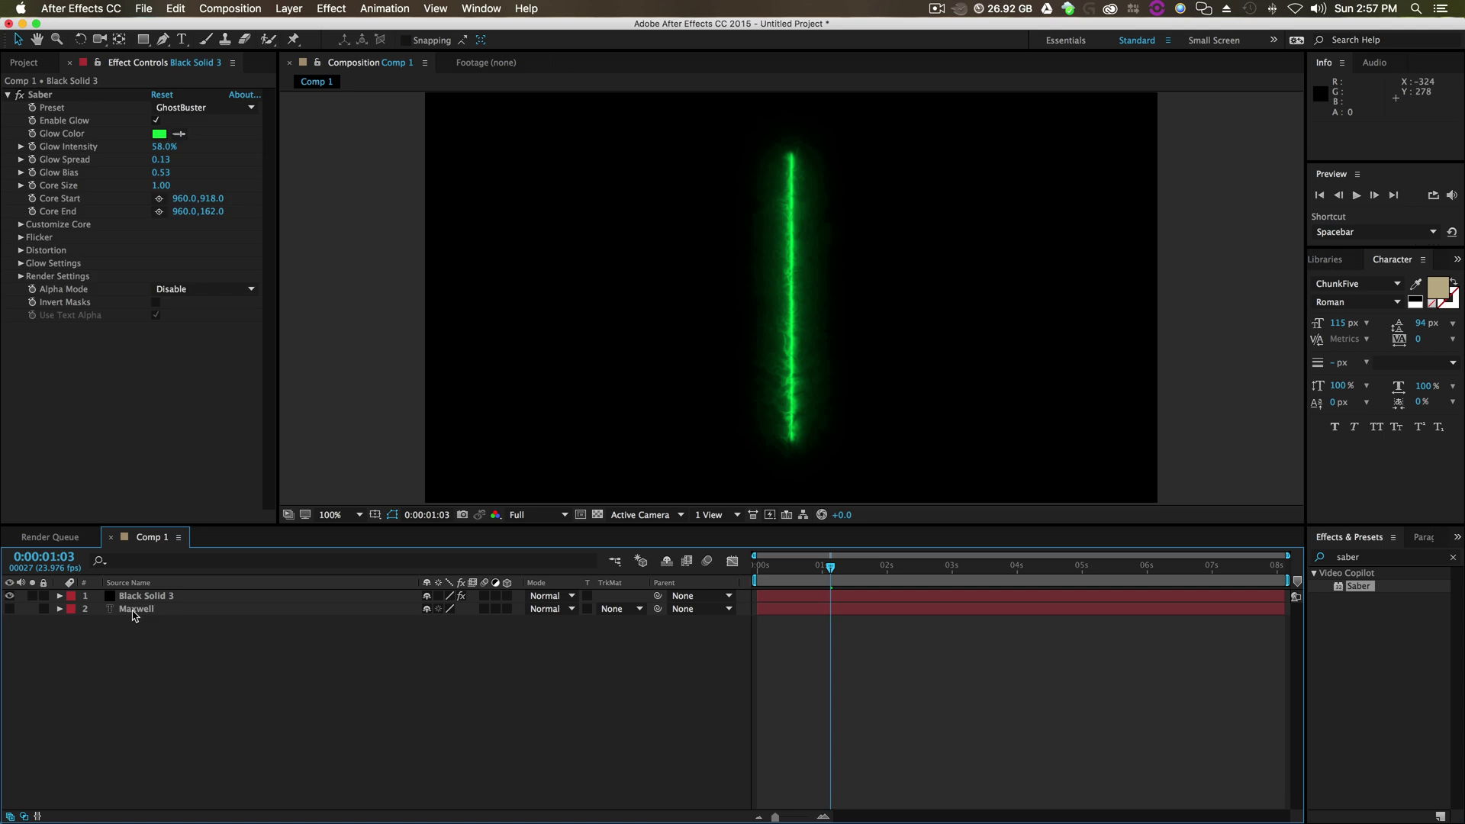
pyautogui.click(133, 610)
pyautogui.press('BackSpace')
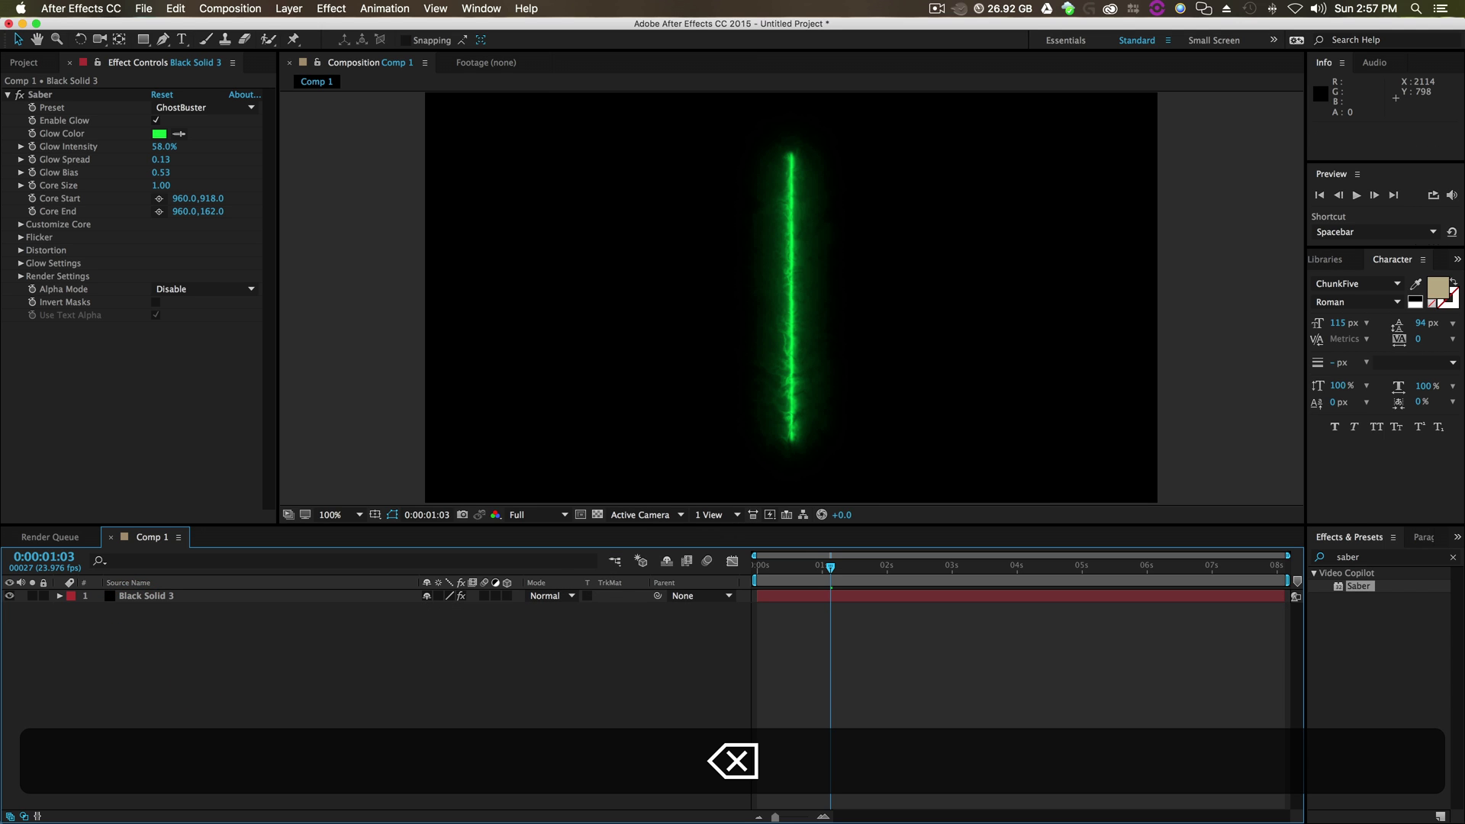
# - Add a text layer reading 'saber made easy' and centre it over the green beam
pyautogui.click(182, 39)
pyautogui.click(522, 314)
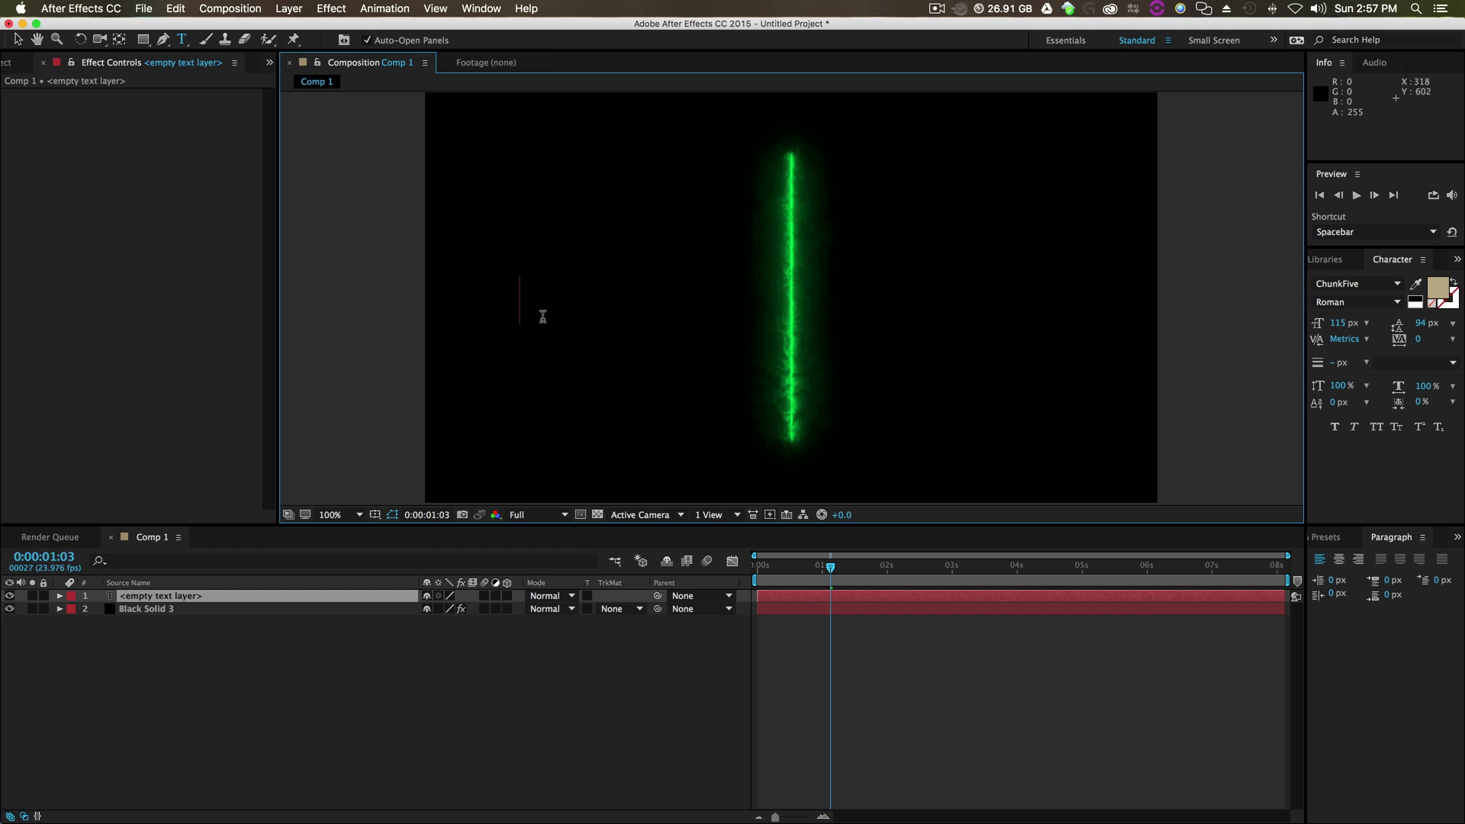
pyautogui.write('saber made')
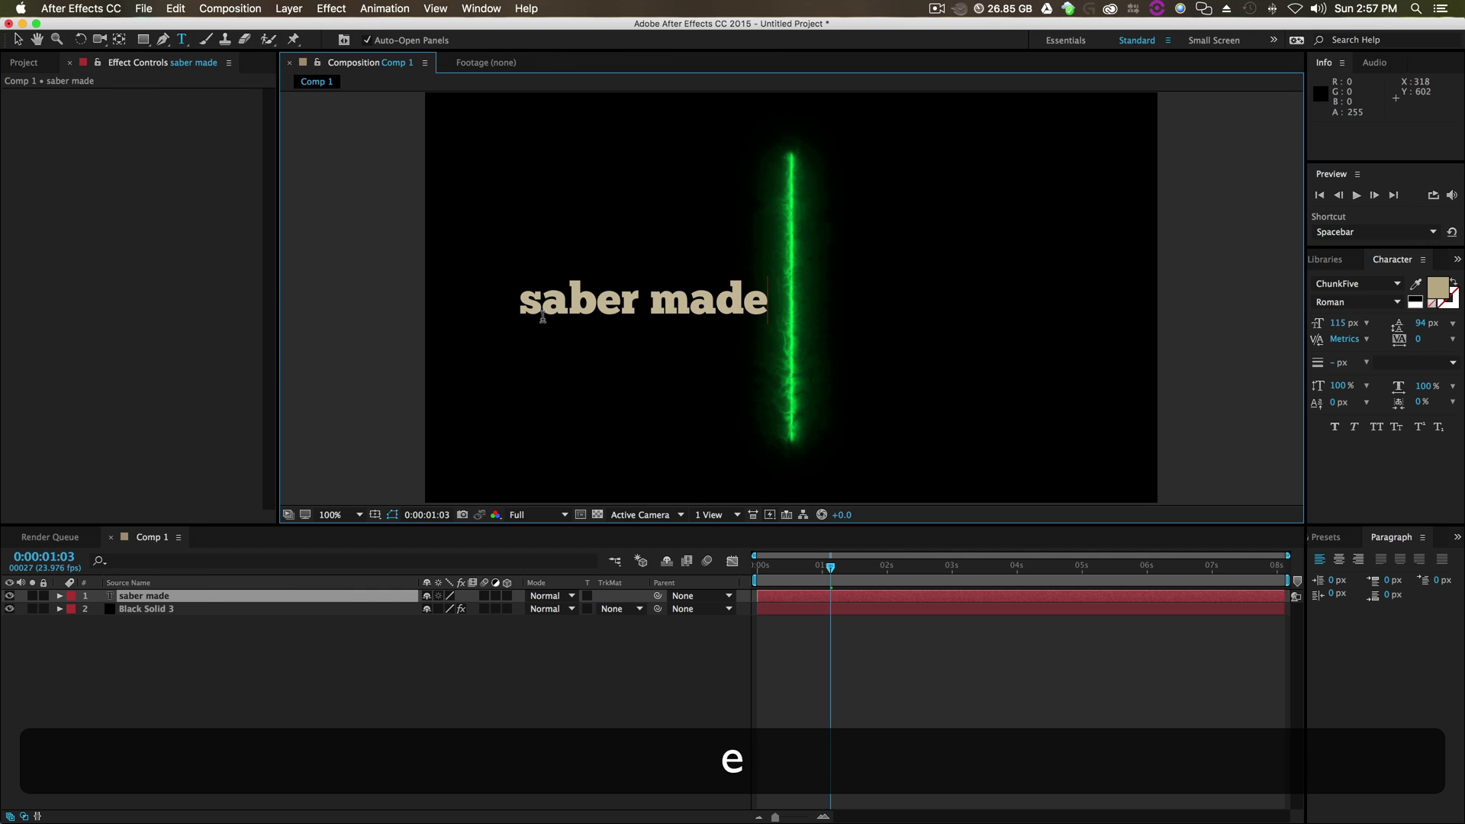
pyautogui.write(' easy')
pyautogui.click(19, 39)
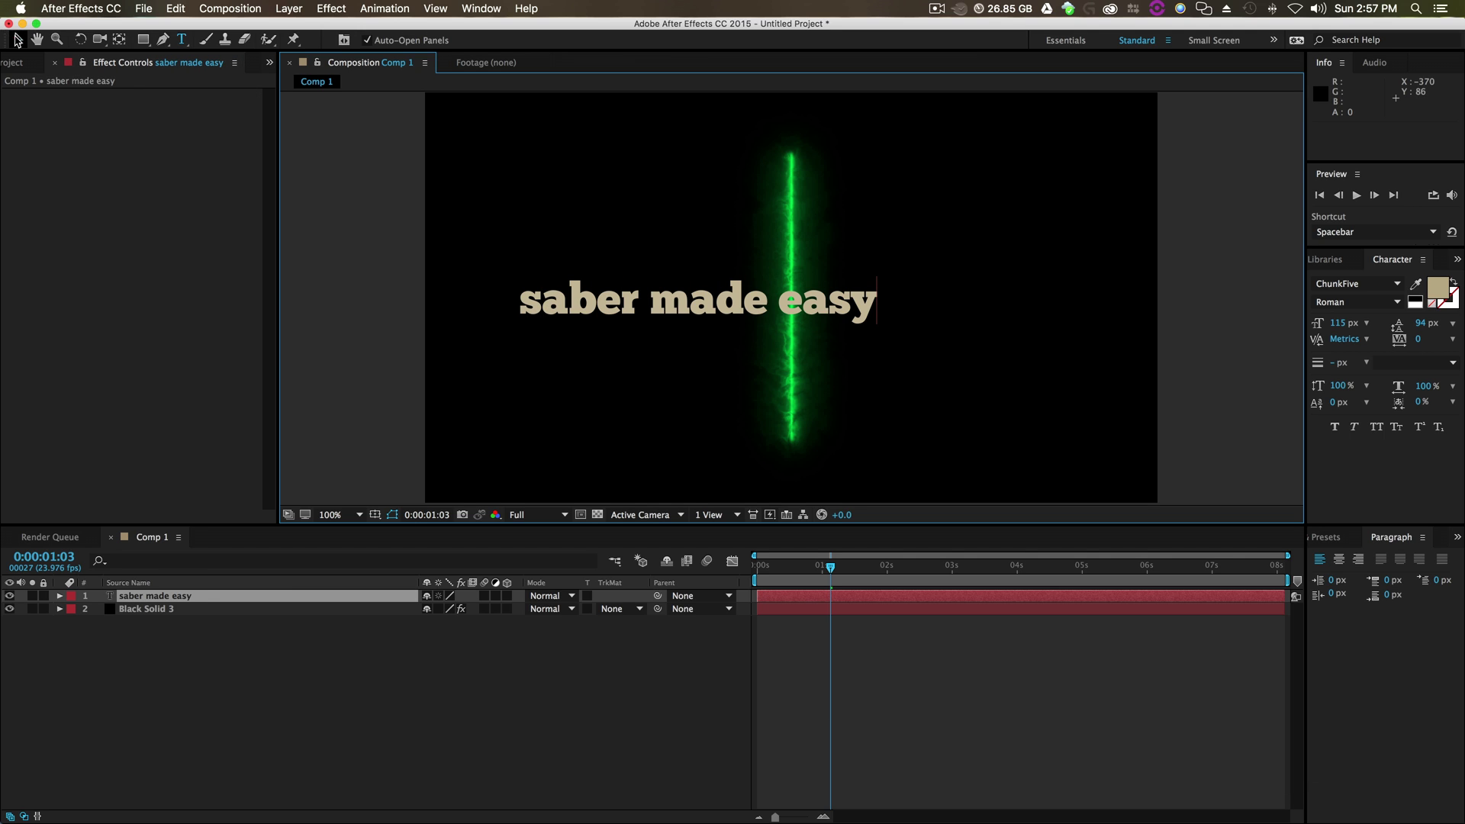
pyautogui.moveTo(721, 305); pyautogui.dragTo(812, 297)
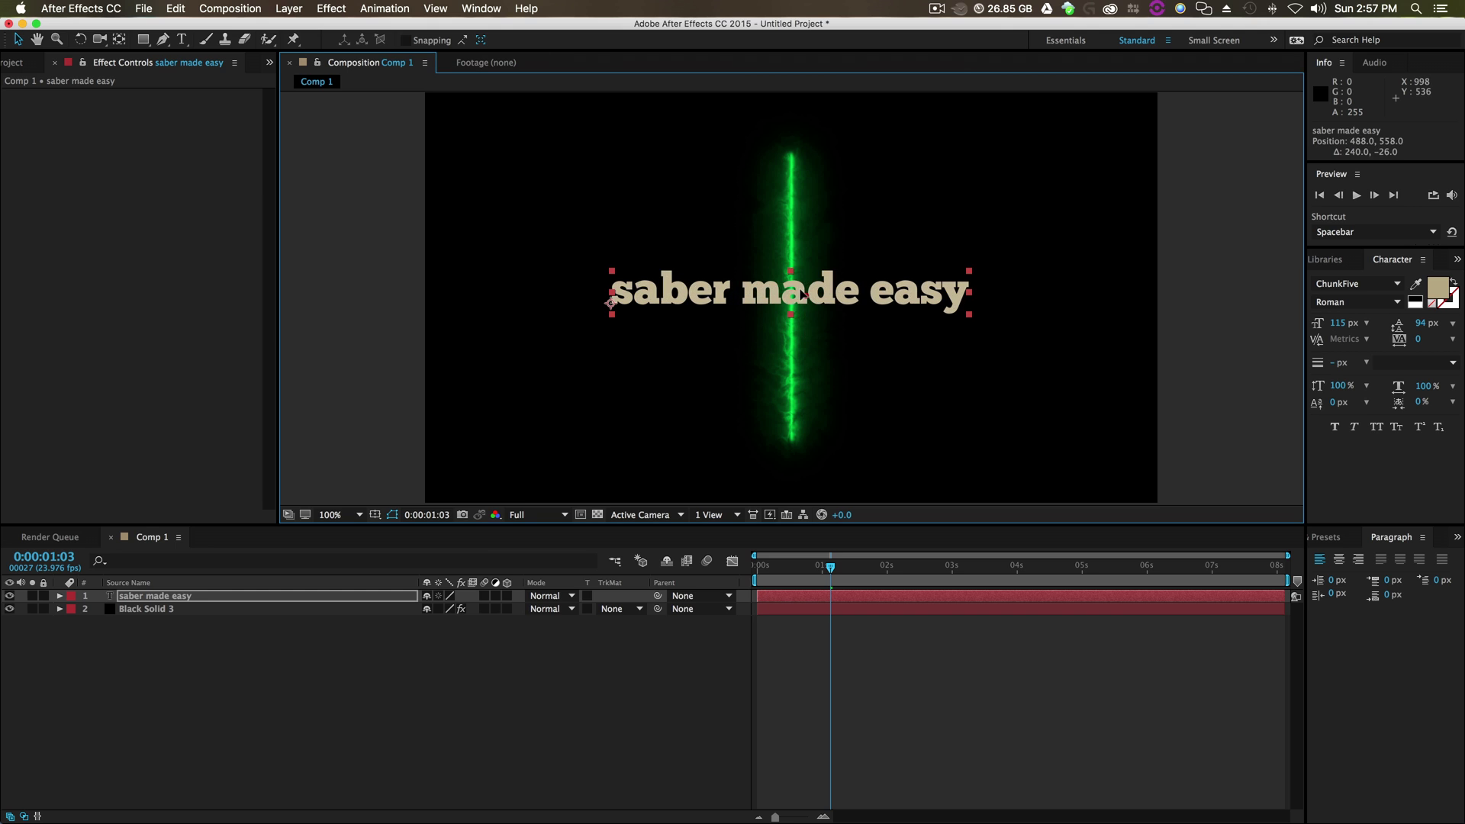
# - Create outlines from the text and paste Black Solid 3's Saber onto the Outlines layer
pyautogui.rightClick(144, 600)
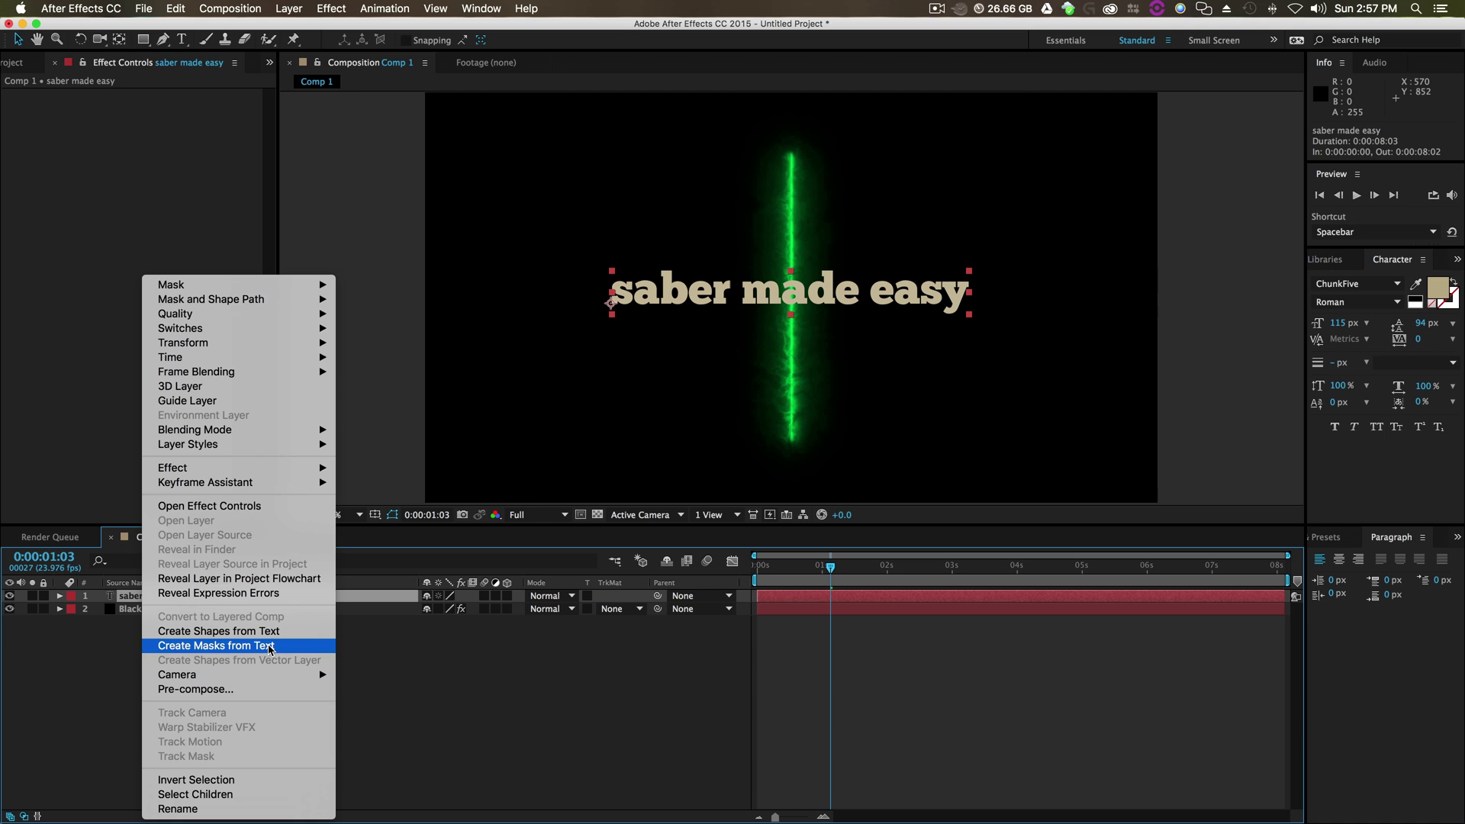
pyautogui.click(270, 650)
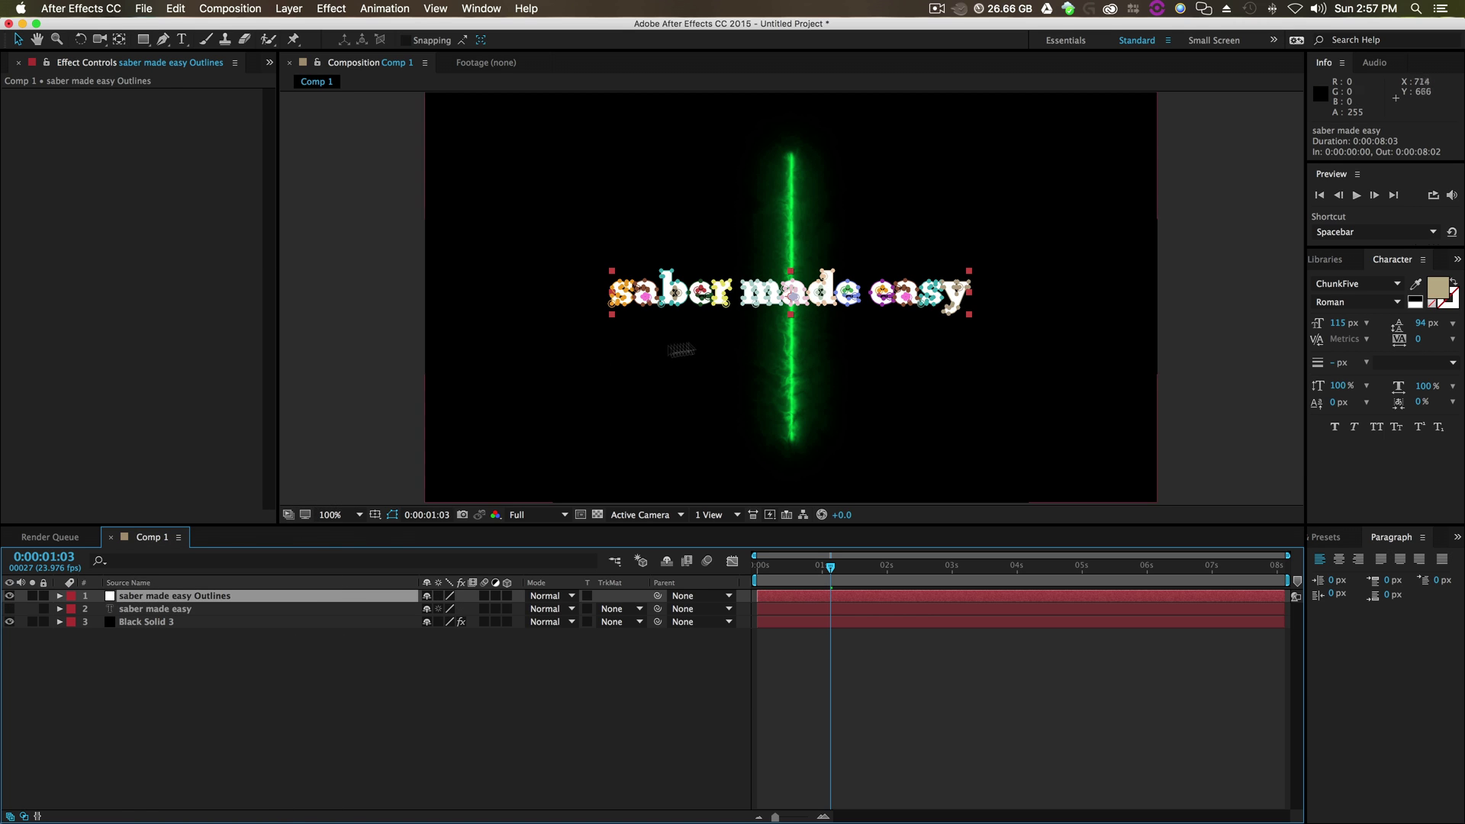
pyautogui.click(143, 622)
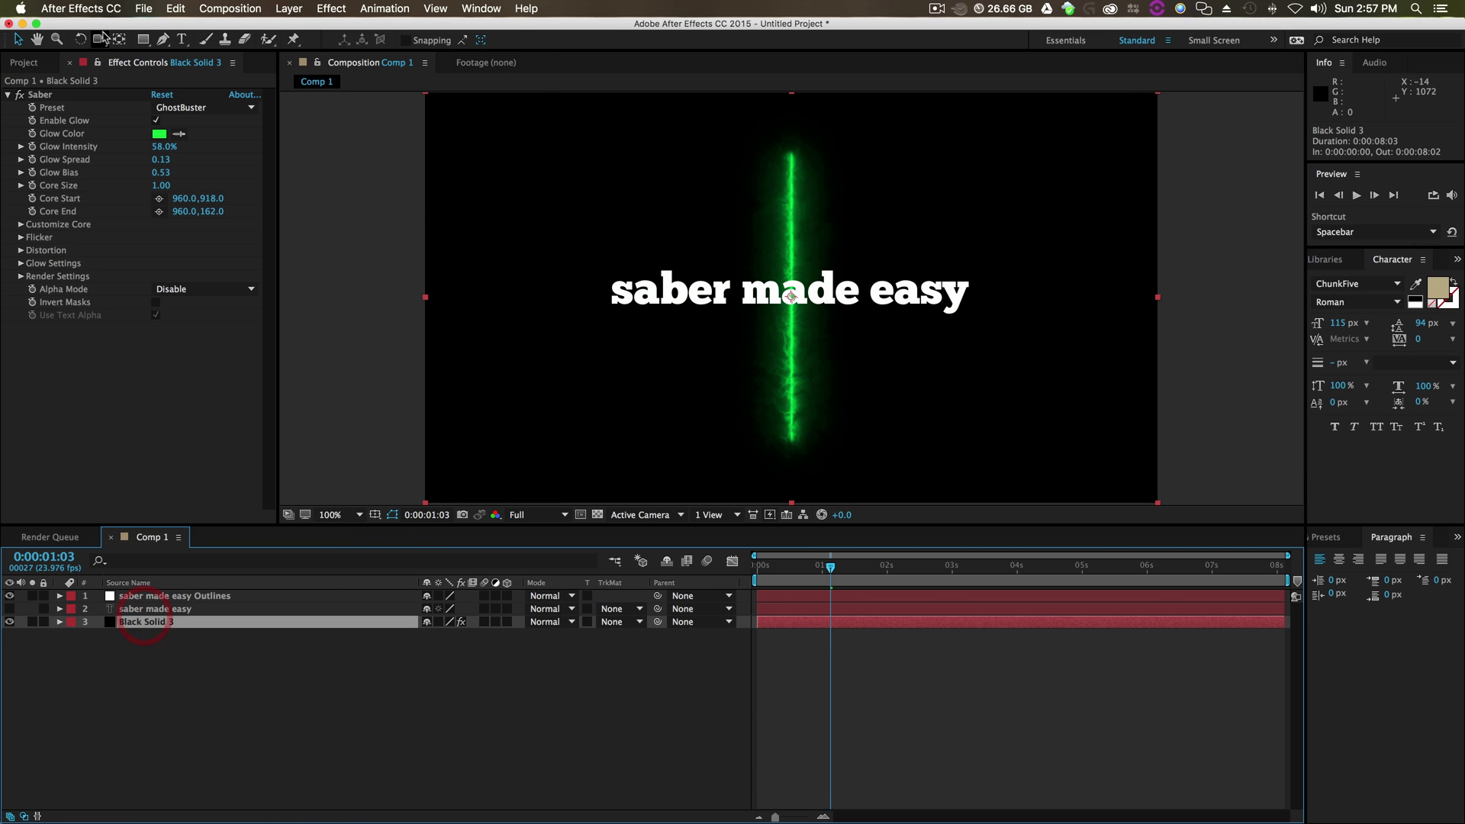
pyautogui.click(37, 96)
pyautogui.press('cmd+c')
pyautogui.click(218, 676)
pyautogui.click(201, 598)
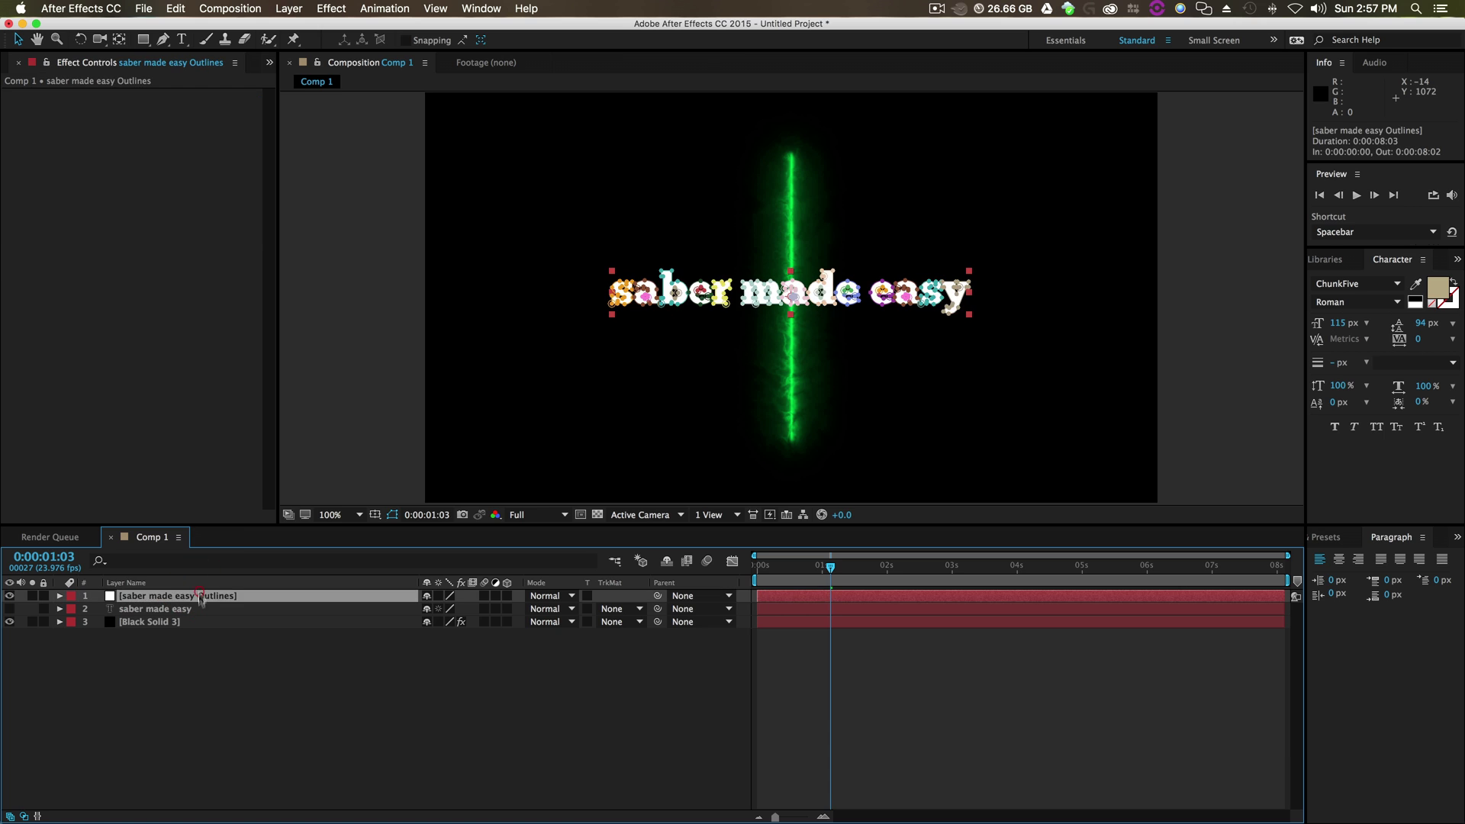
pyautogui.press('cmd+v')
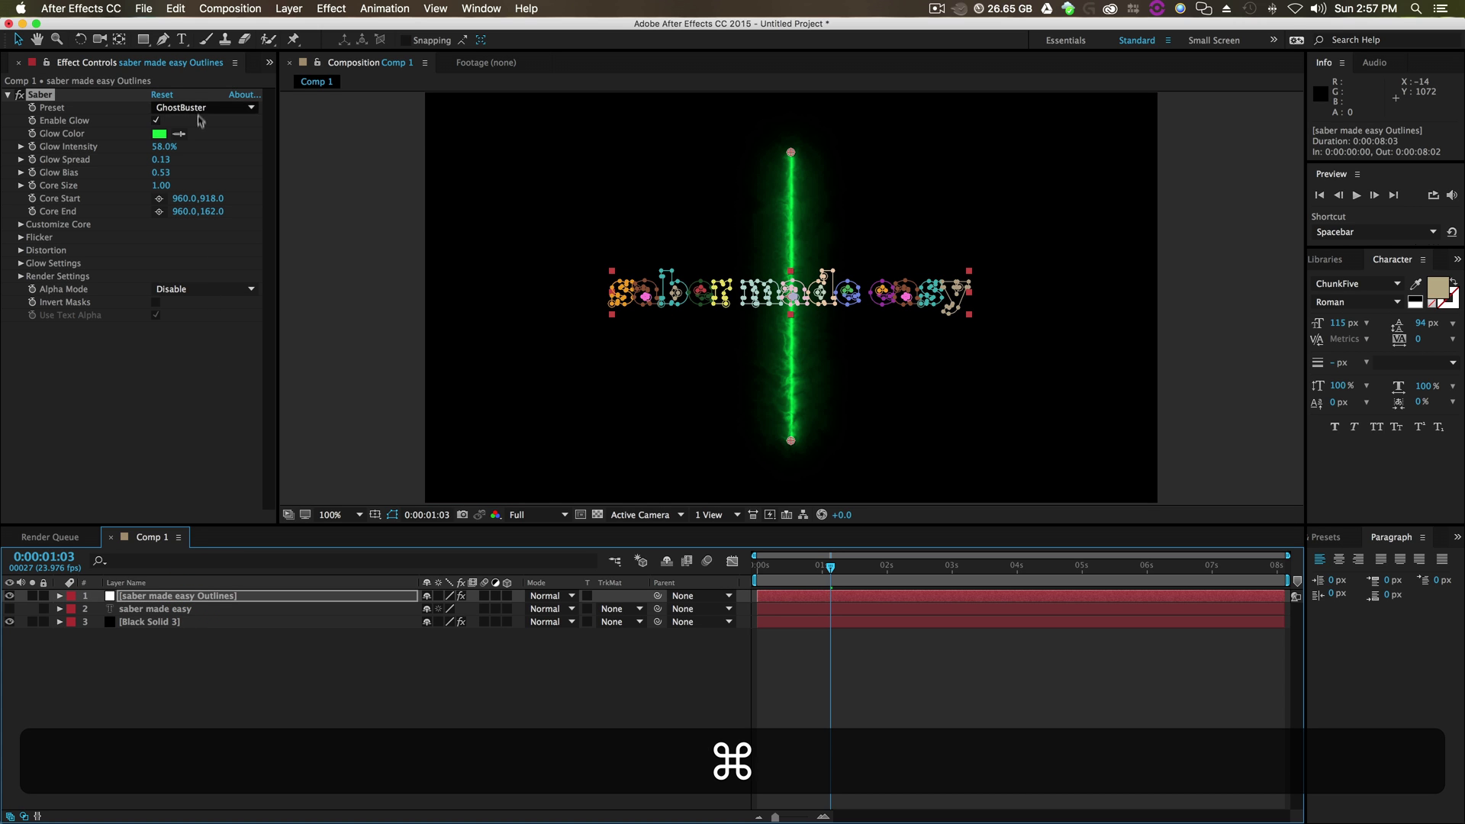
# - Set the Saber core type to the layer masks and glow intensity to 29%
pyautogui.click(21, 224)
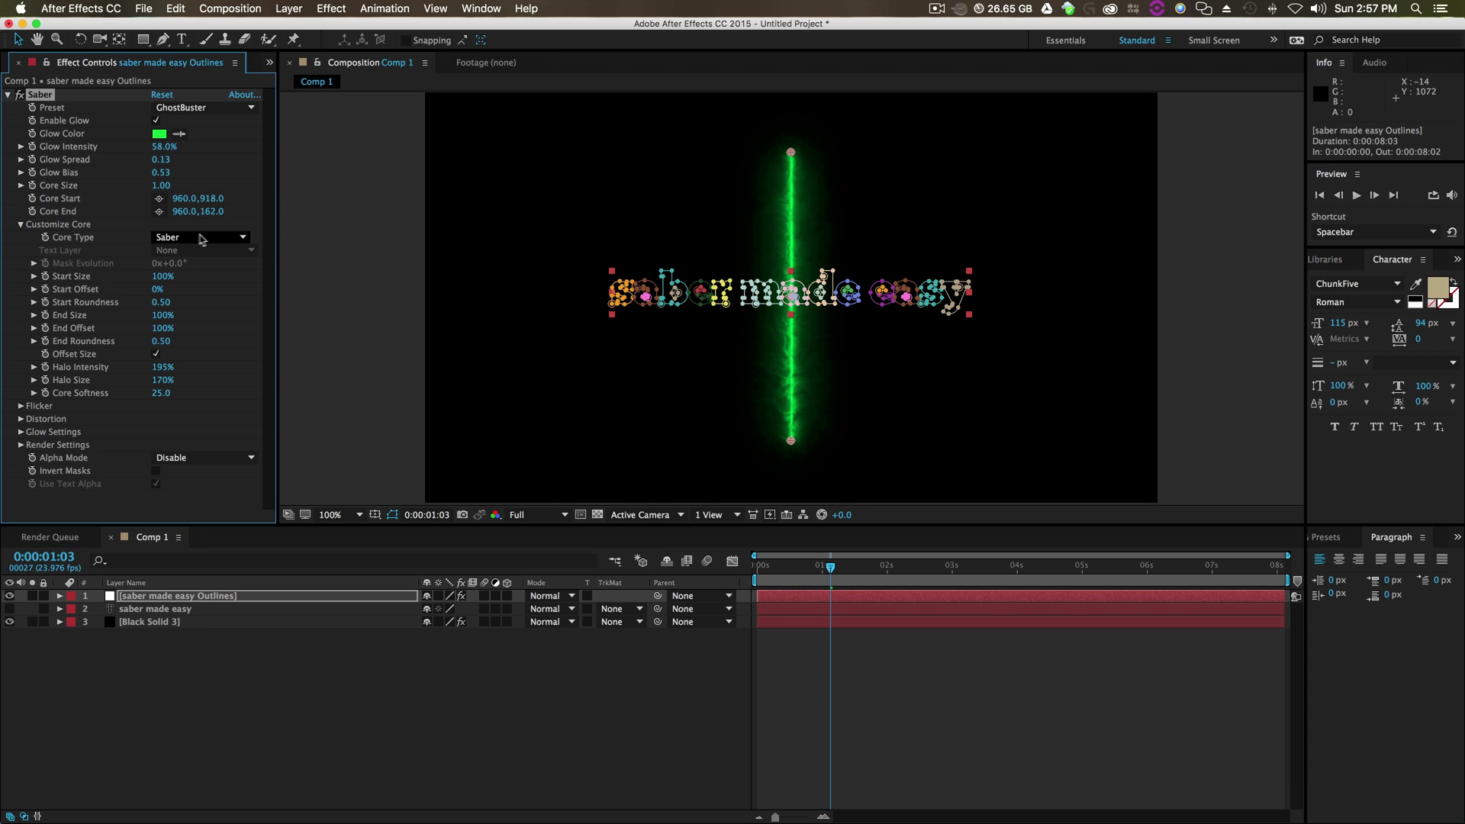
pyautogui.click(200, 237)
pyautogui.click(197, 268)
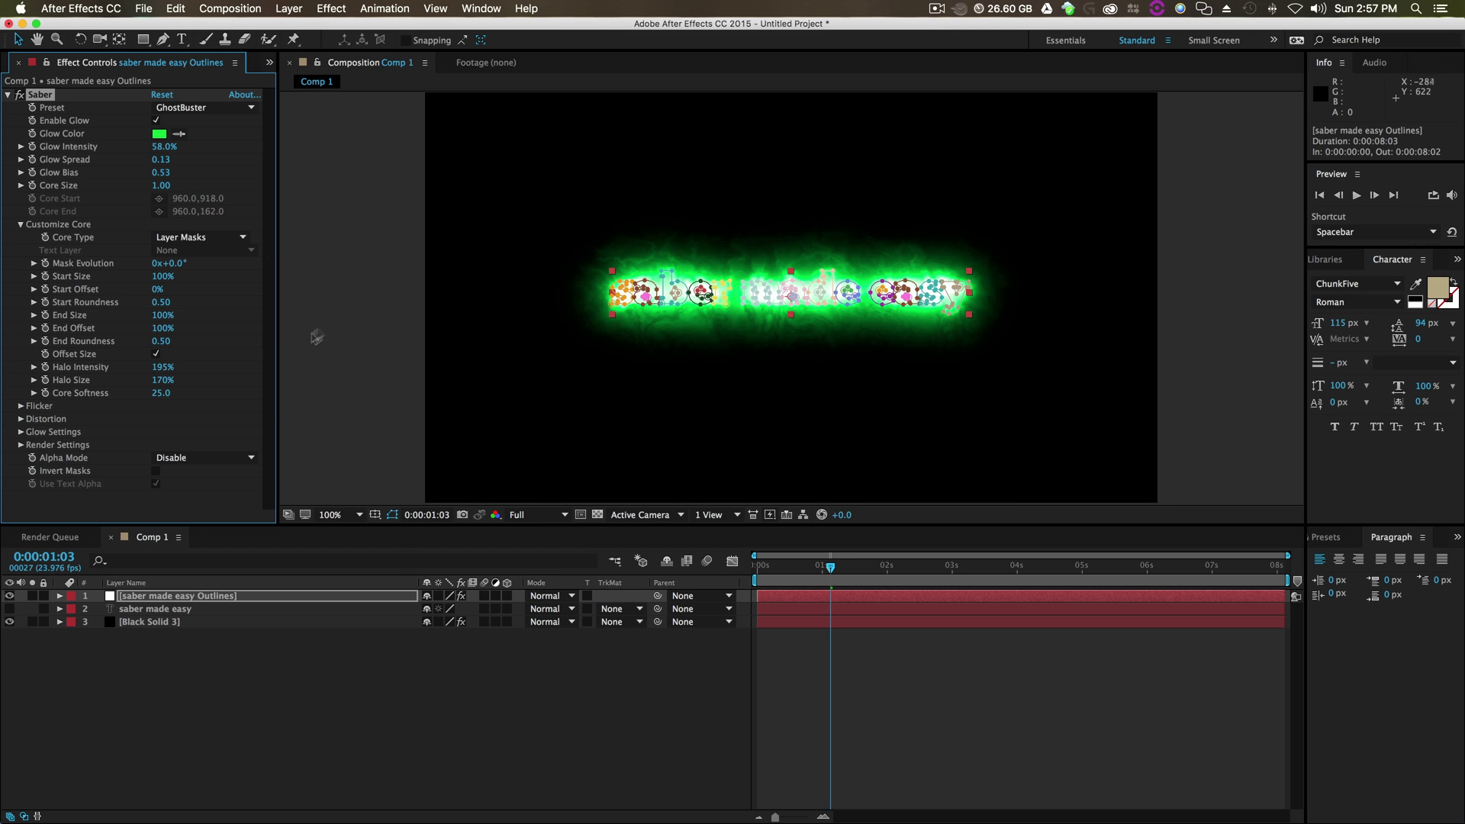
pyautogui.moveTo(143, 142); pyautogui.dragTo(132, 143)
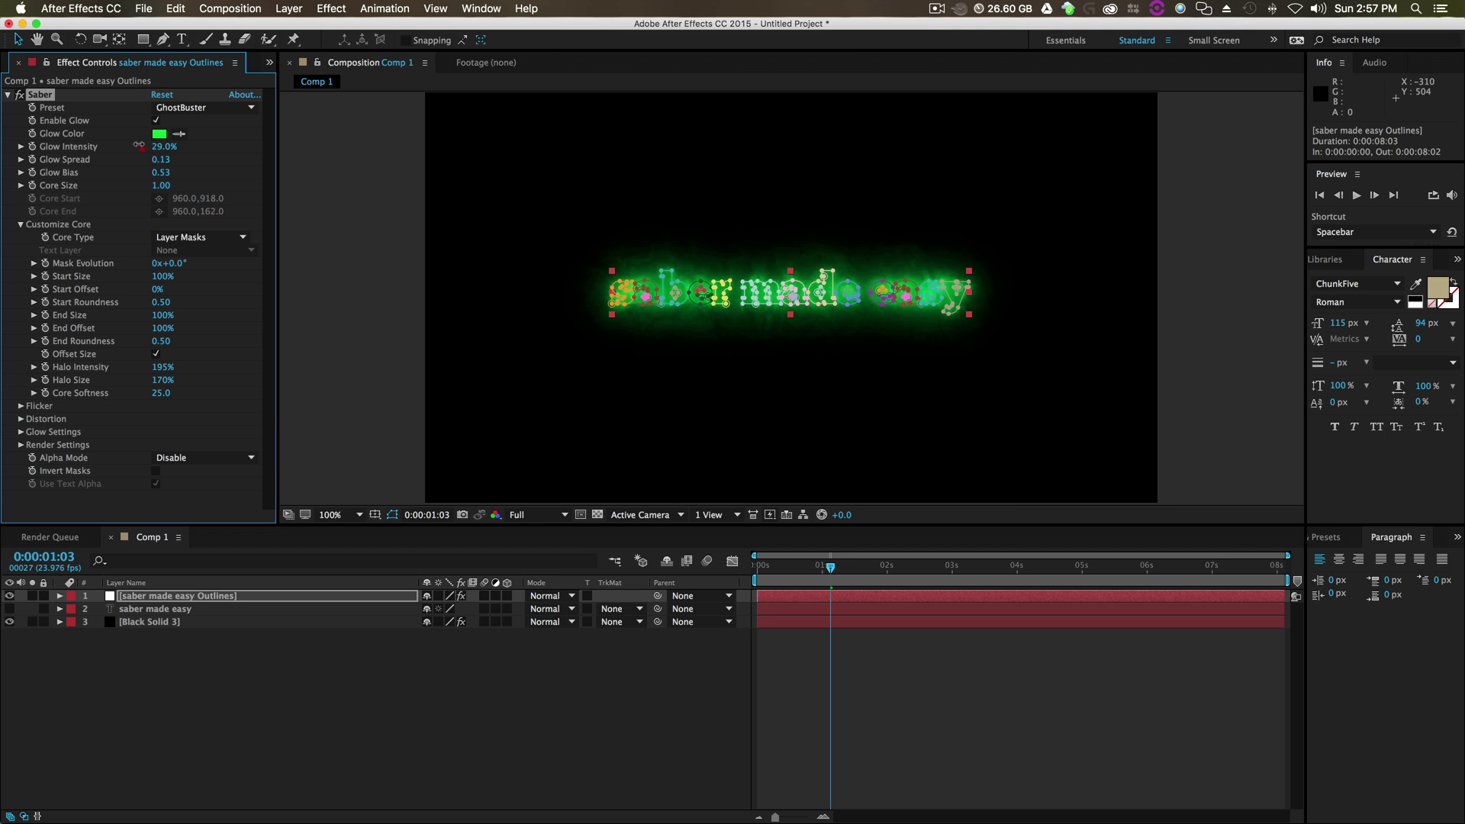
pyautogui.click(382, 350)
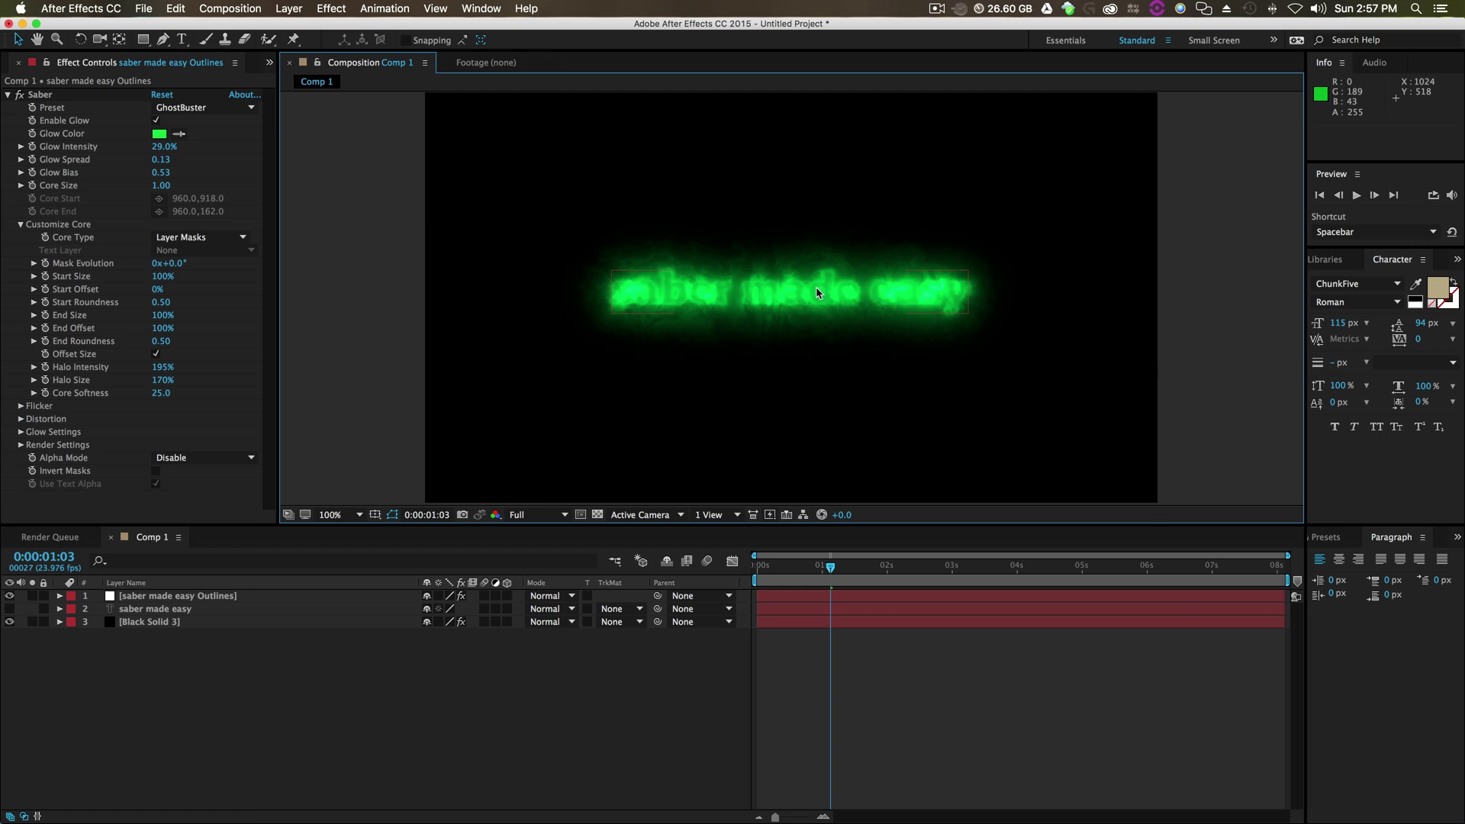
# - Apply the Firestorm preset and set glow intensity to 62%
pyautogui.click(176, 108)
pyautogui.click(191, 214)
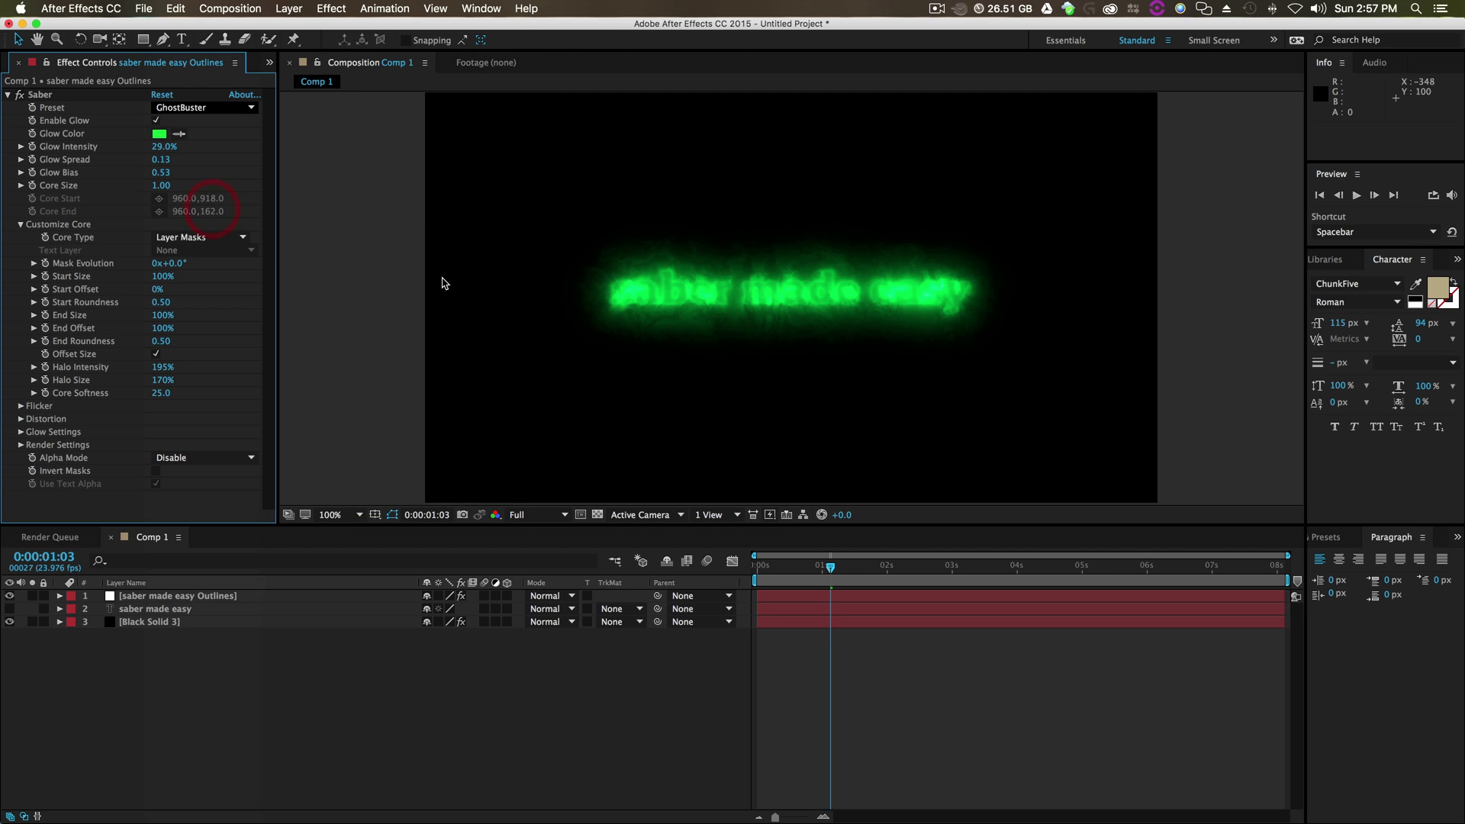
pyautogui.moveTo(123, 154); pyautogui.dragTo(97, 155)
pyautogui.click(391, 300)
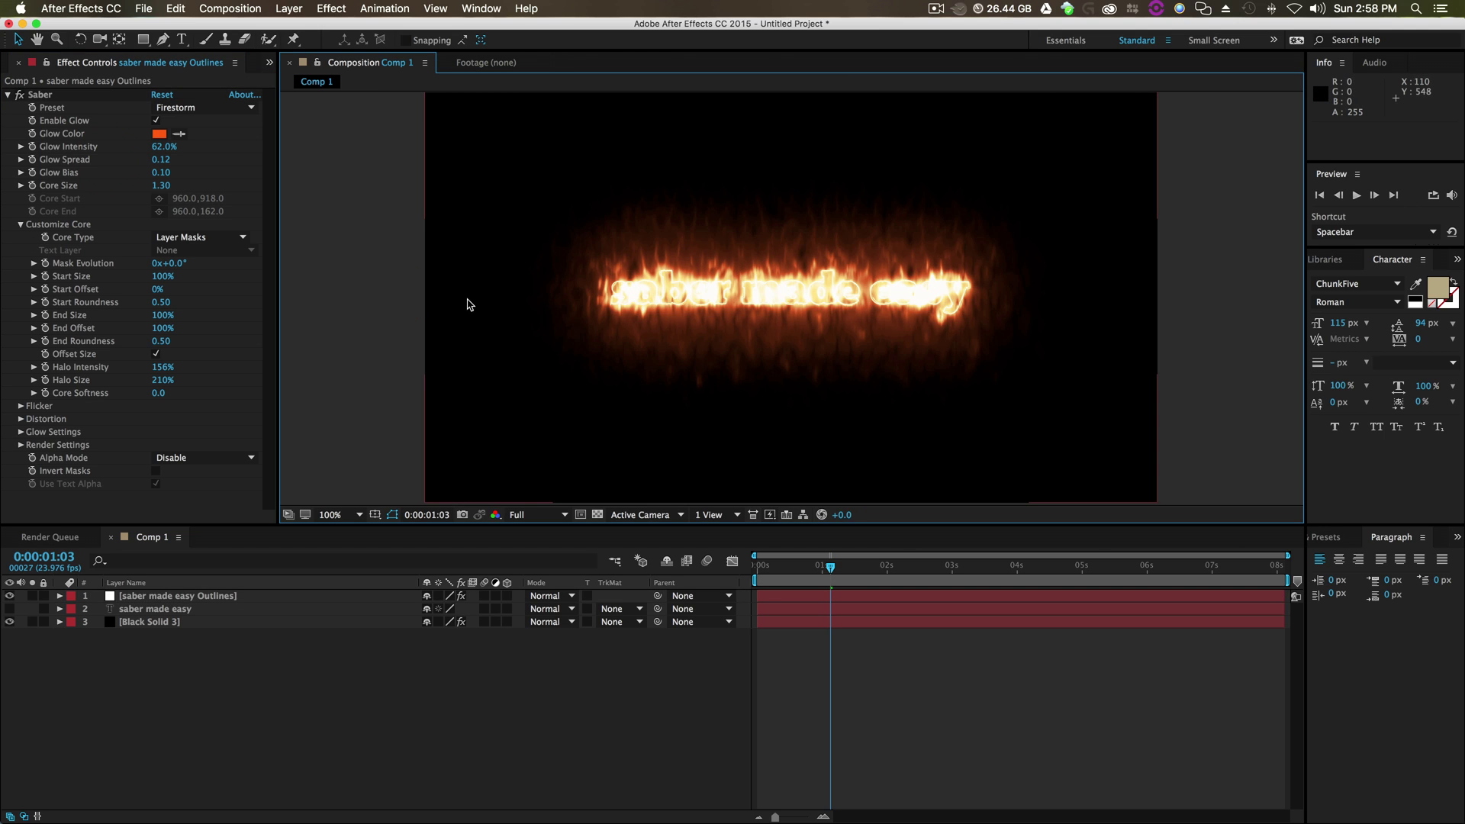
pyautogui.click(143, 598)
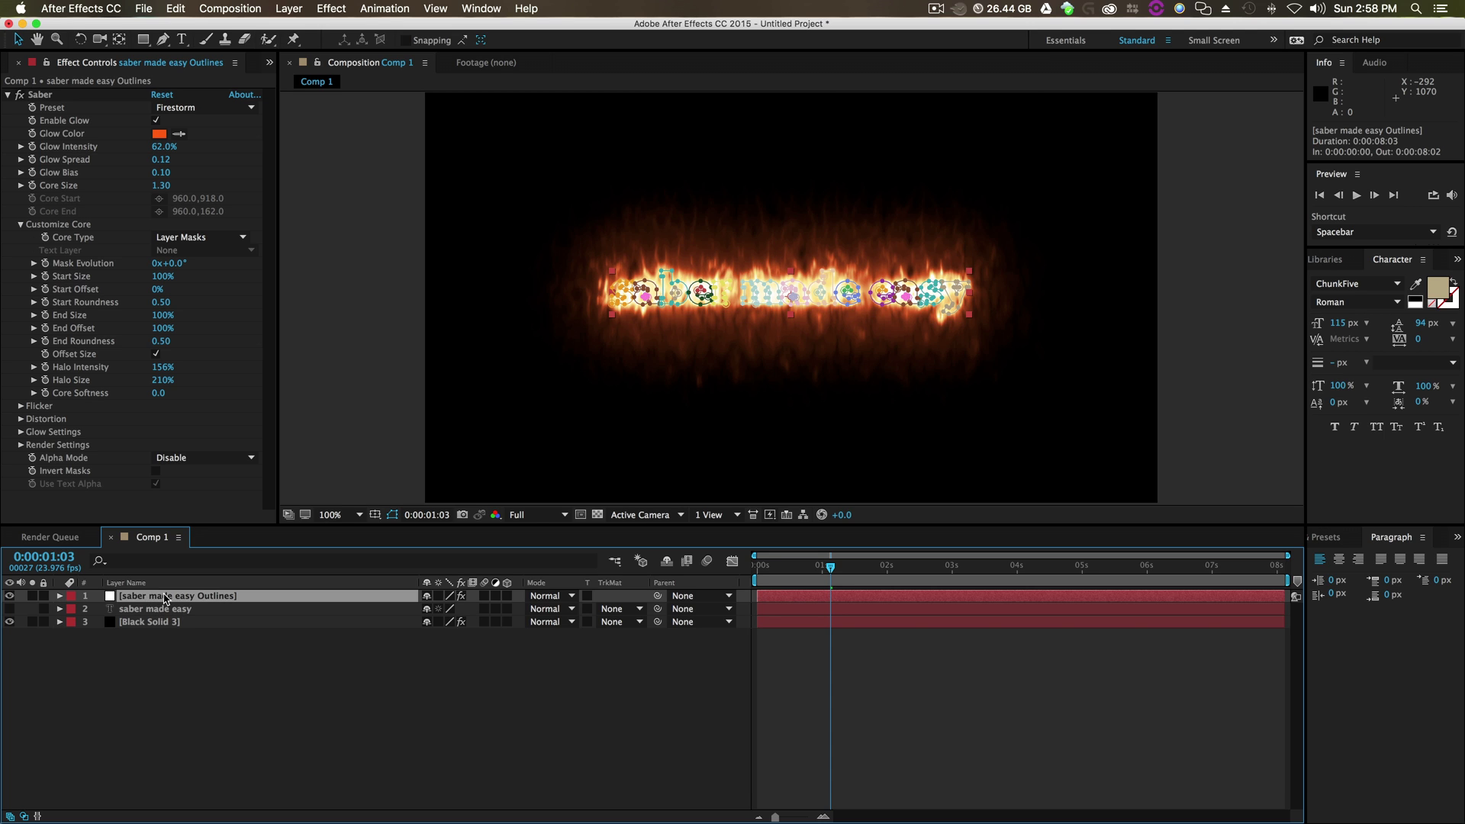
# - Delete the Outlines layer, show the text again, and move Black Solid 3 above it
pyautogui.press('BackSpace')
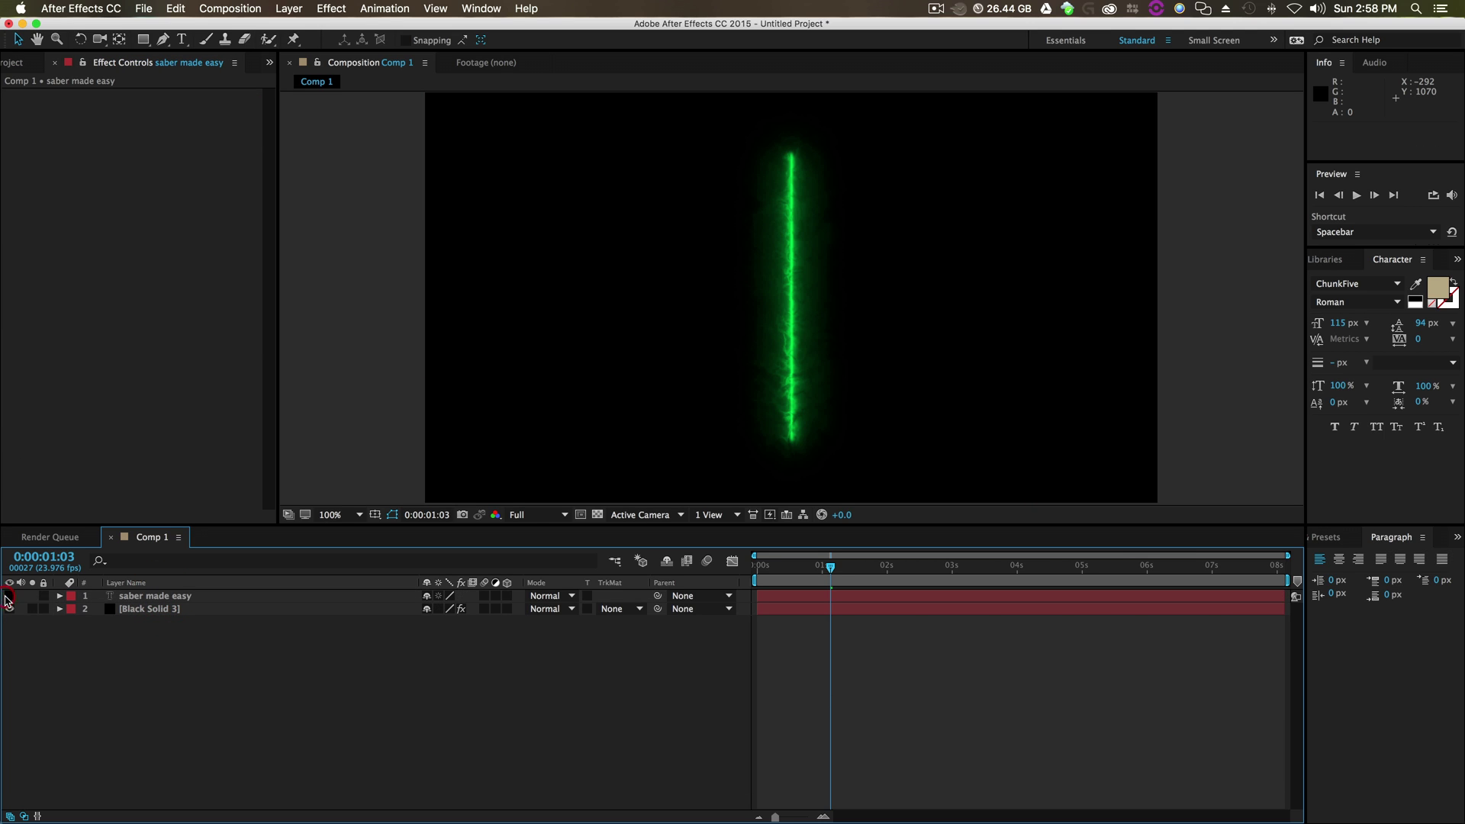
pyautogui.click(10, 596)
pyautogui.click(149, 609)
pyautogui.moveTo(149, 609); pyautogui.dragTo(165, 592)
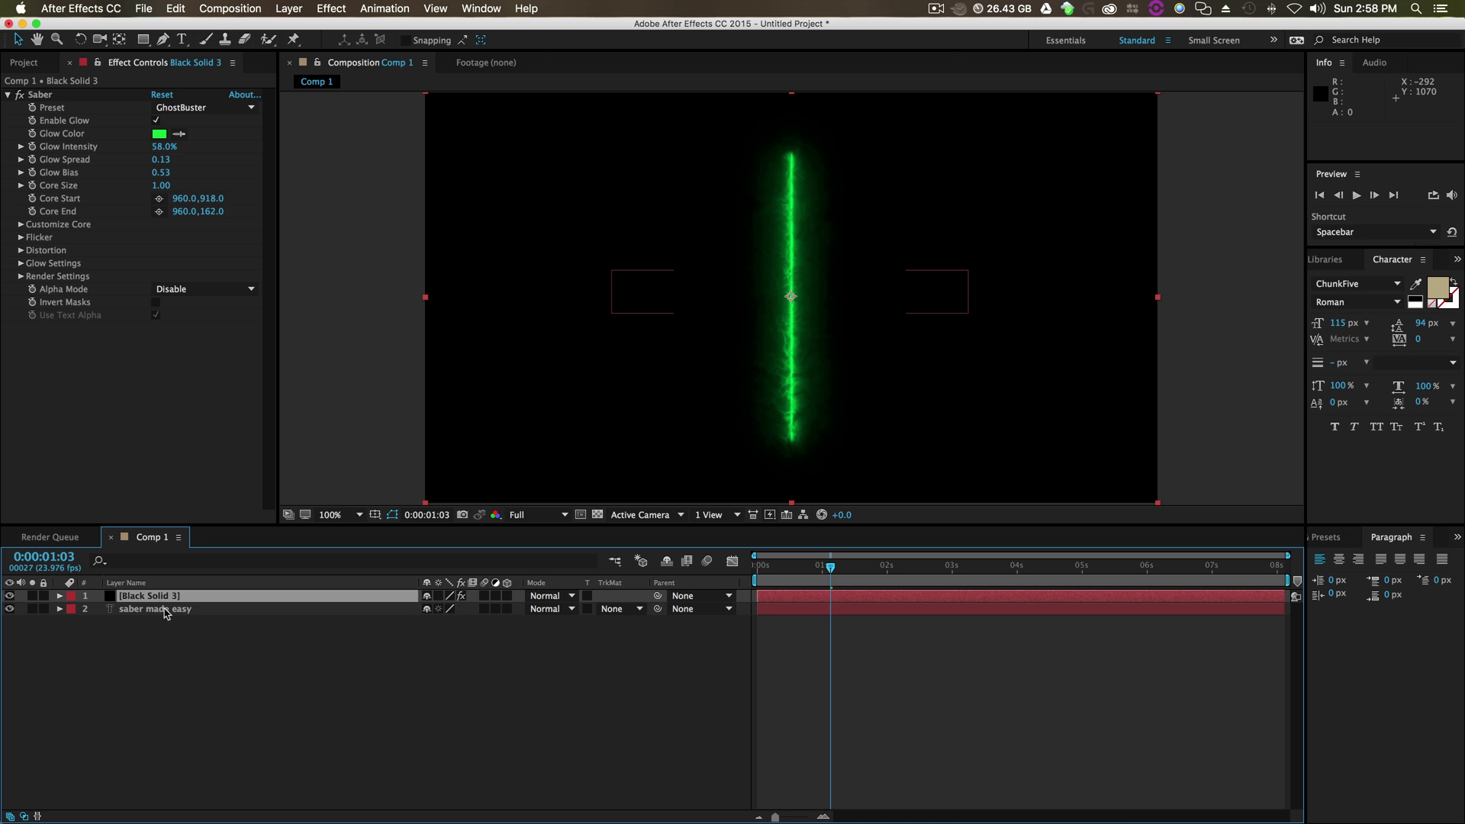
# - Set Black Solid 3's Saber core type to Text Layer using 'saber made easy'
pyautogui.click(21, 225)
pyautogui.click(191, 238)
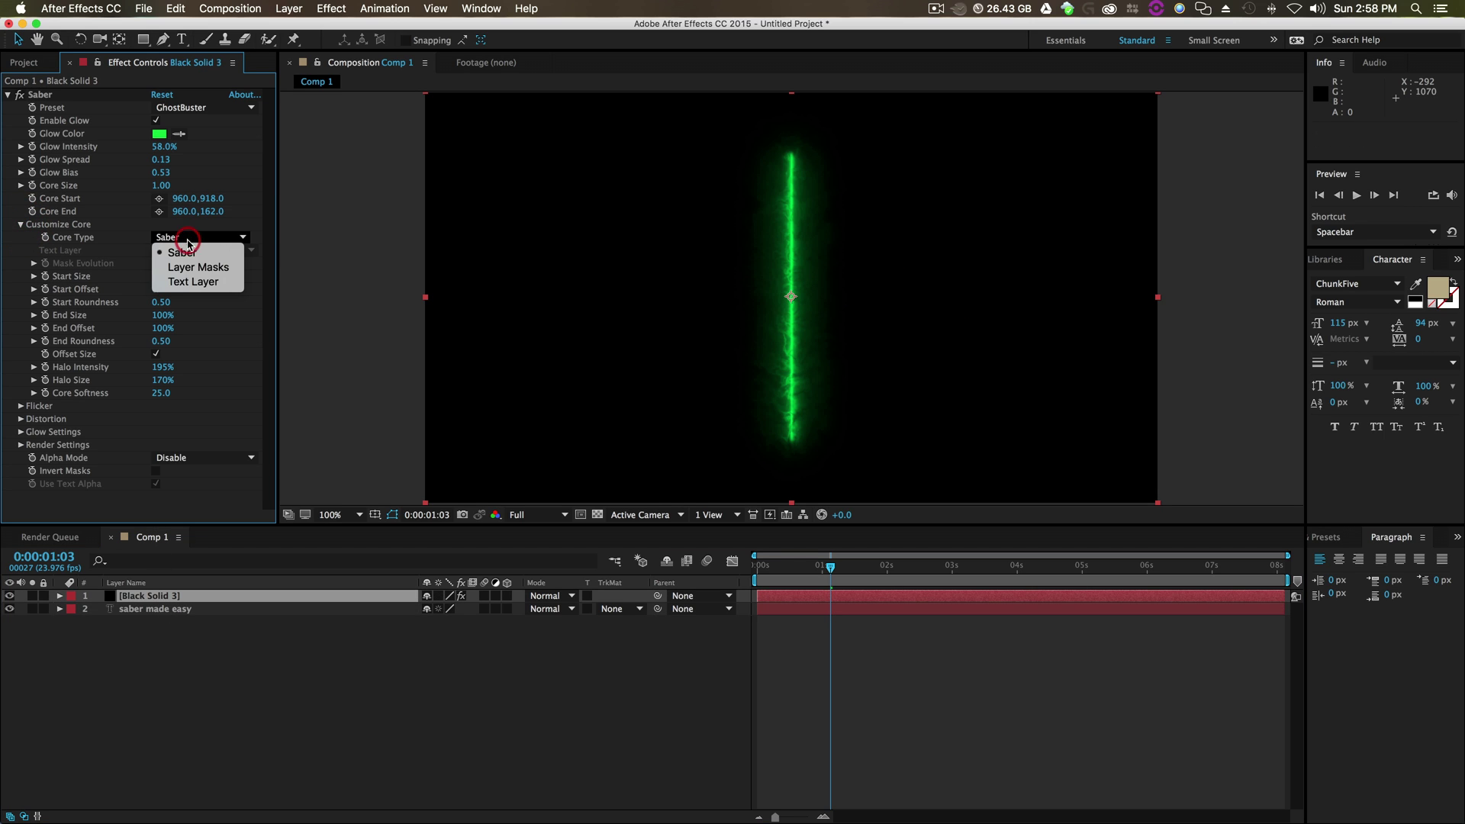
pyautogui.click(197, 281)
pyautogui.click(200, 253)
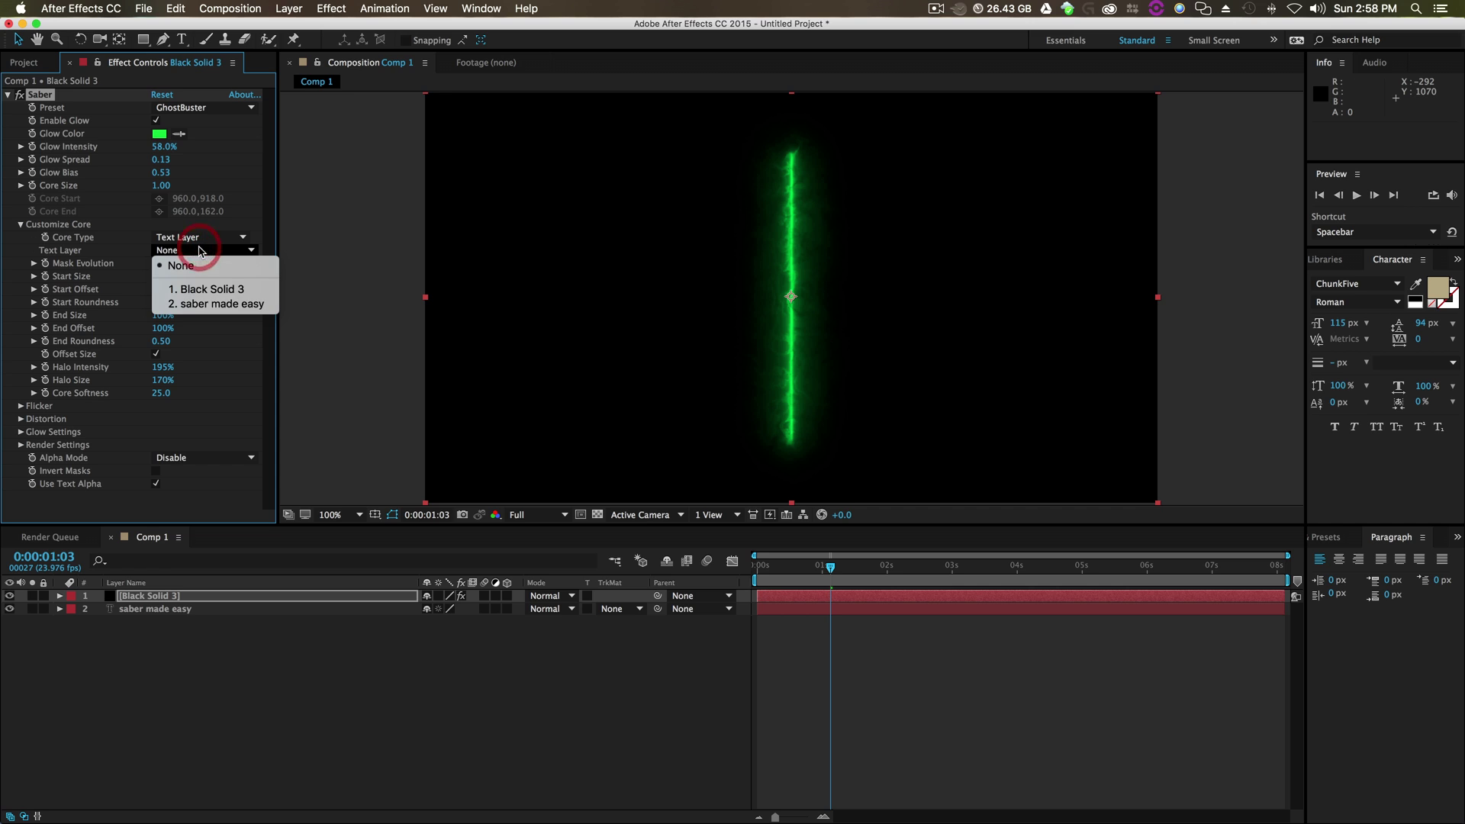
pyautogui.click(214, 302)
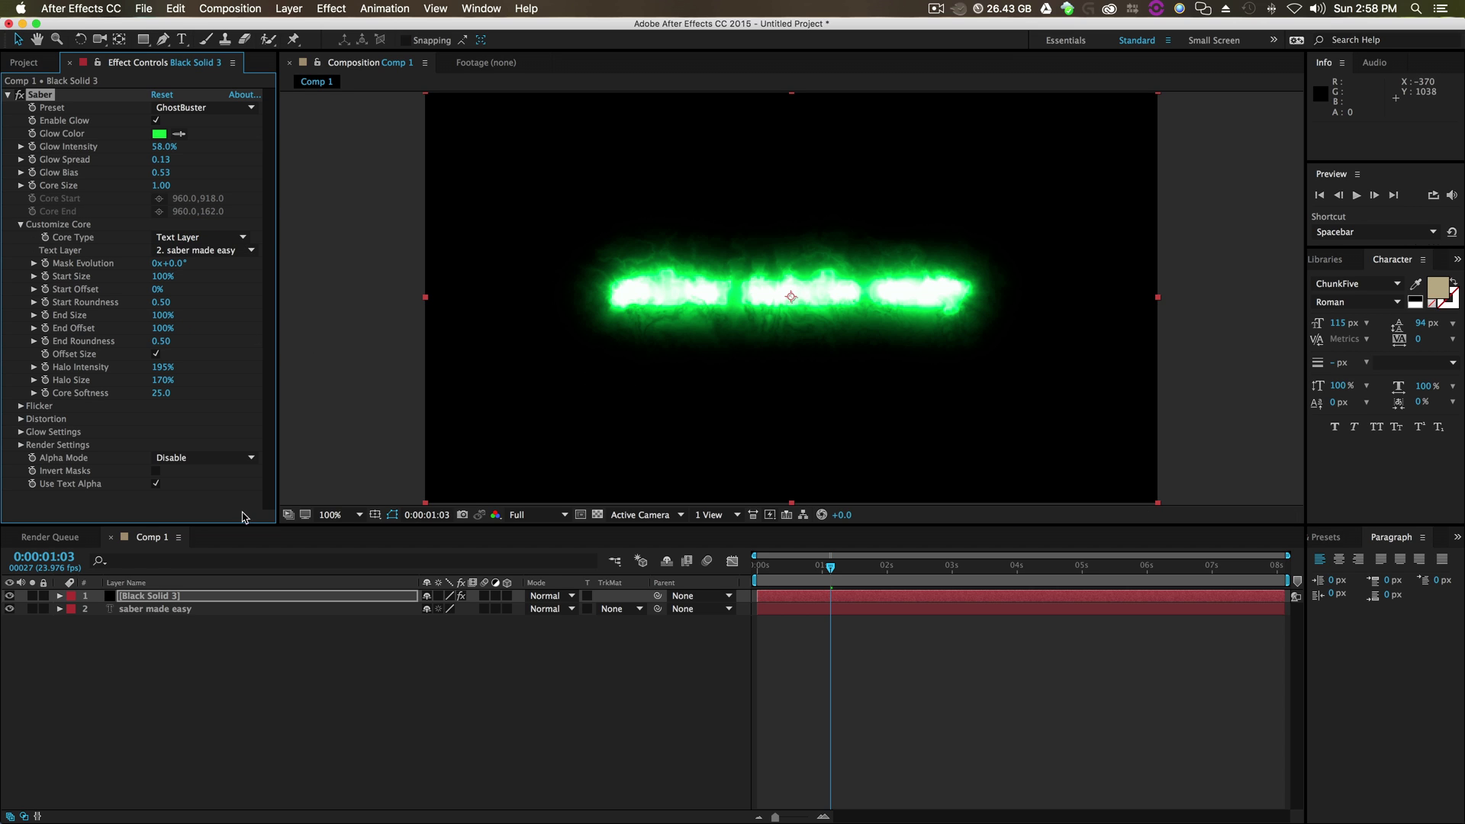
# - Hide the text layer and give Black Solid 3's Saber the pink Neon preset at 24% glow
pyautogui.click(9, 609)
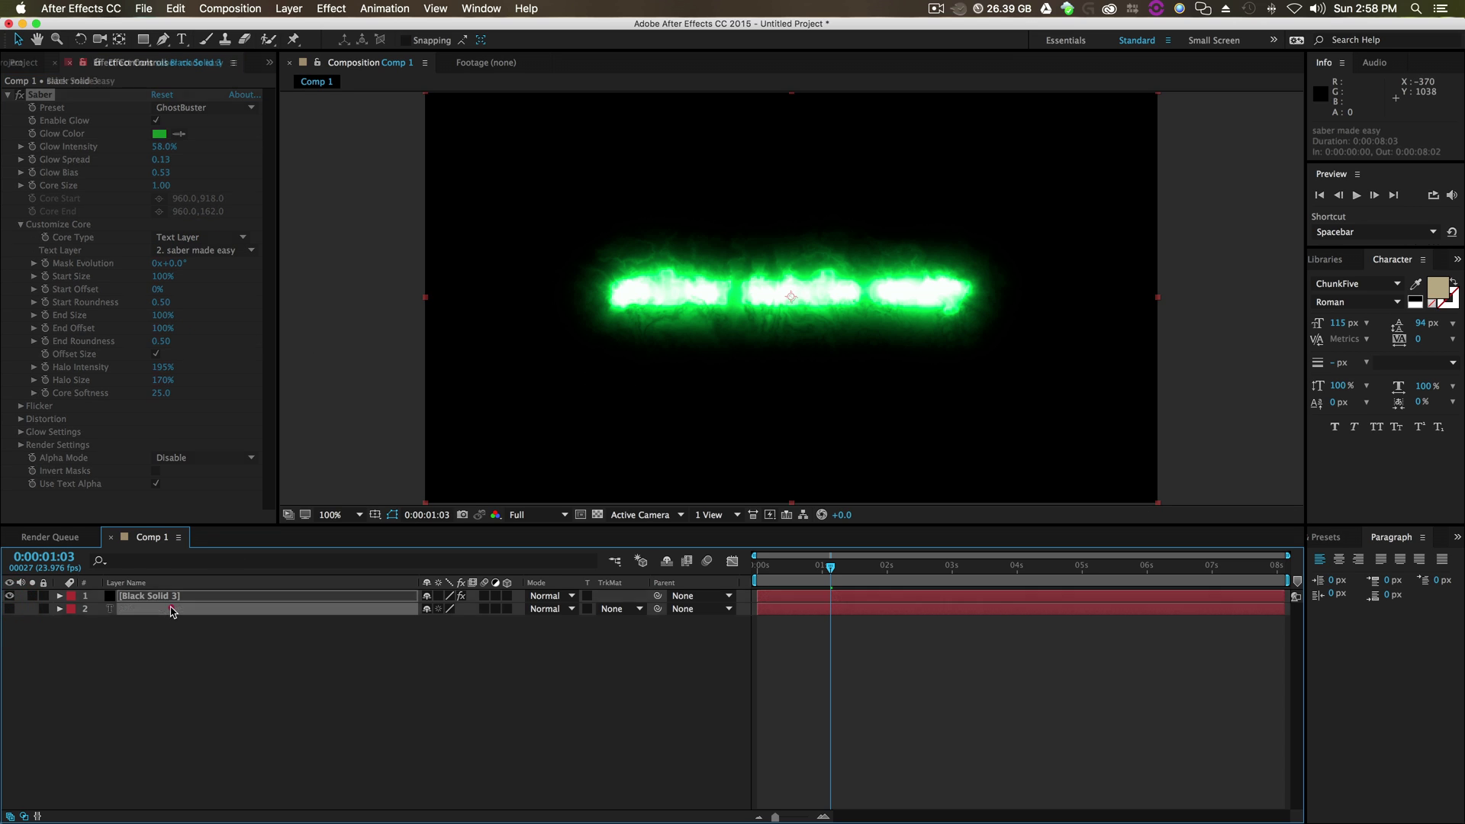
pyautogui.click(142, 609)
pyautogui.click(172, 597)
pyautogui.click(233, 106)
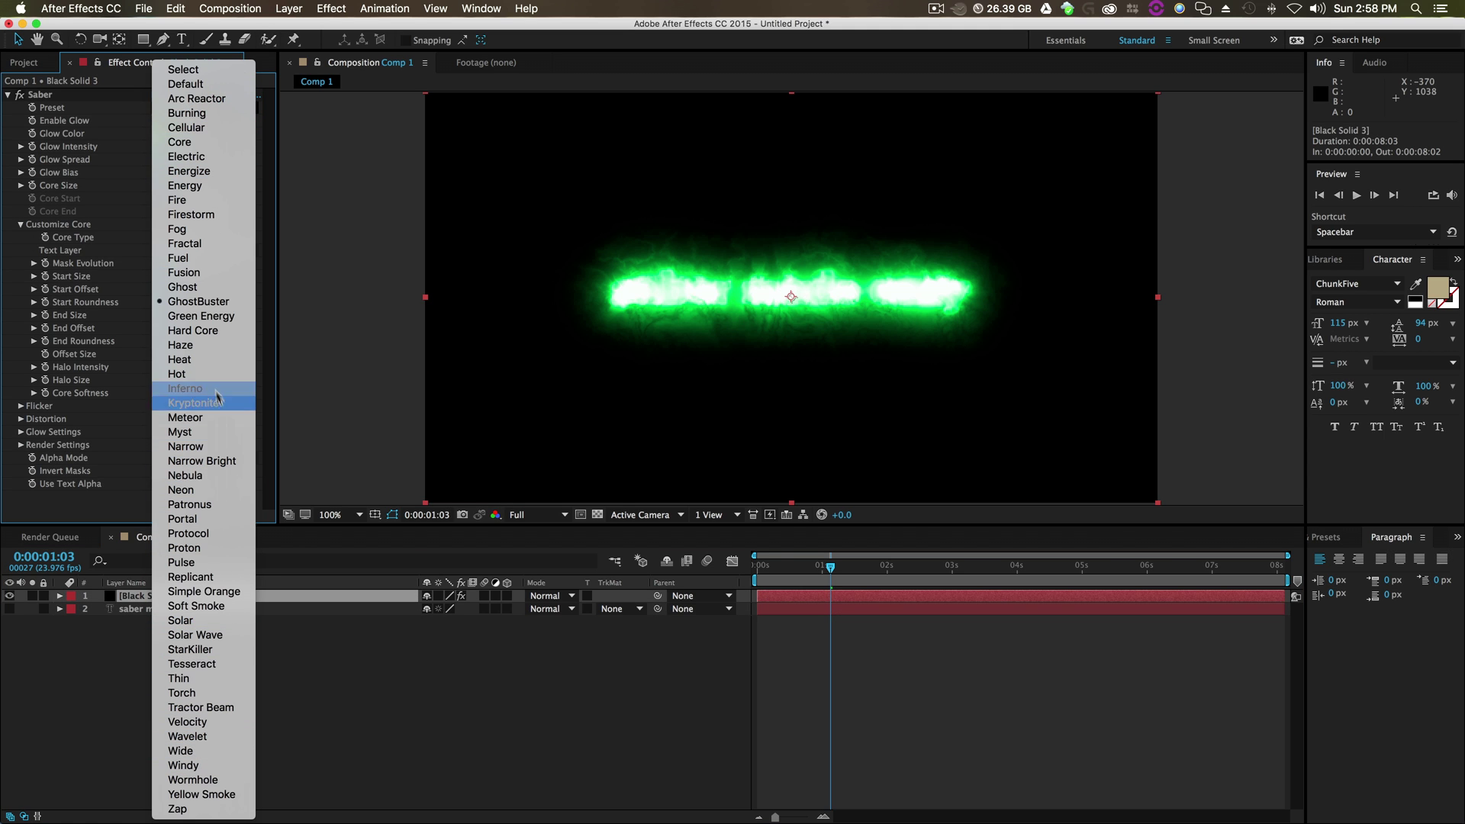
pyautogui.click(188, 490)
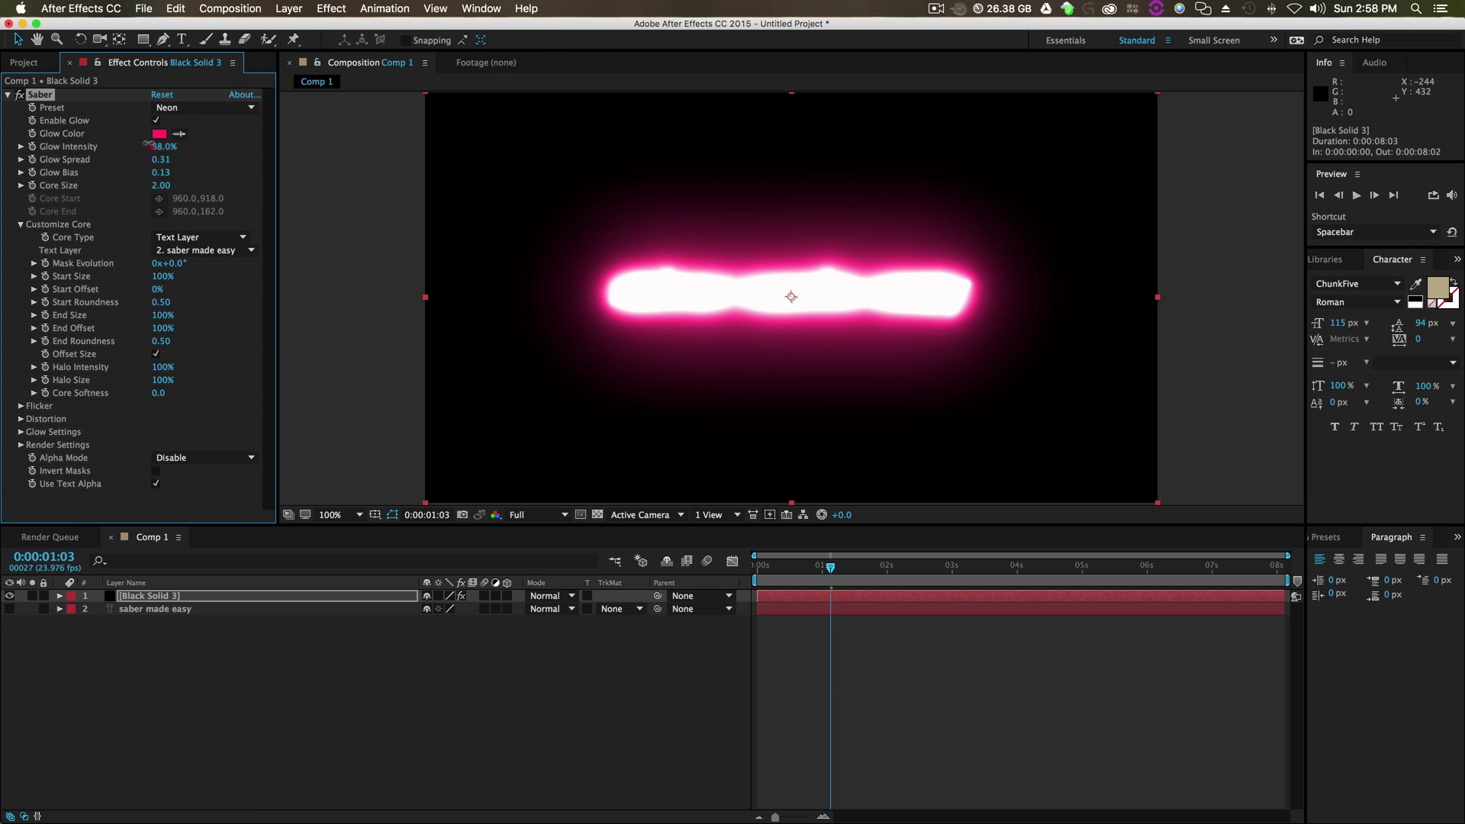
pyautogui.moveTo(146, 144); pyautogui.dragTo(120, 151)
# - Switch the selection between the text layer and Black Solid 3, ending on Black Solid 3
pyautogui.click(212, 687)
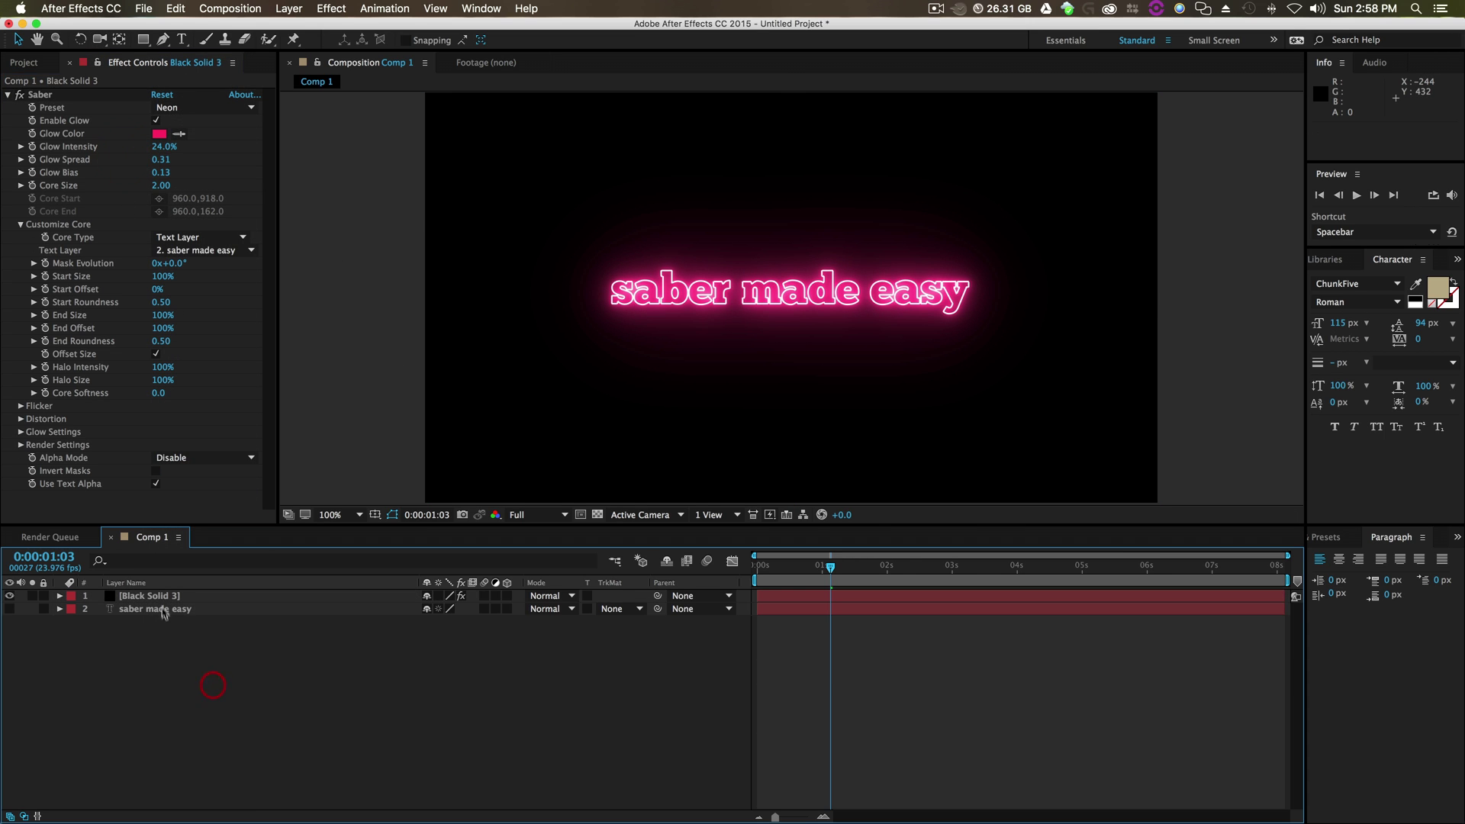
pyautogui.click(161, 609)
pyautogui.click(145, 595)
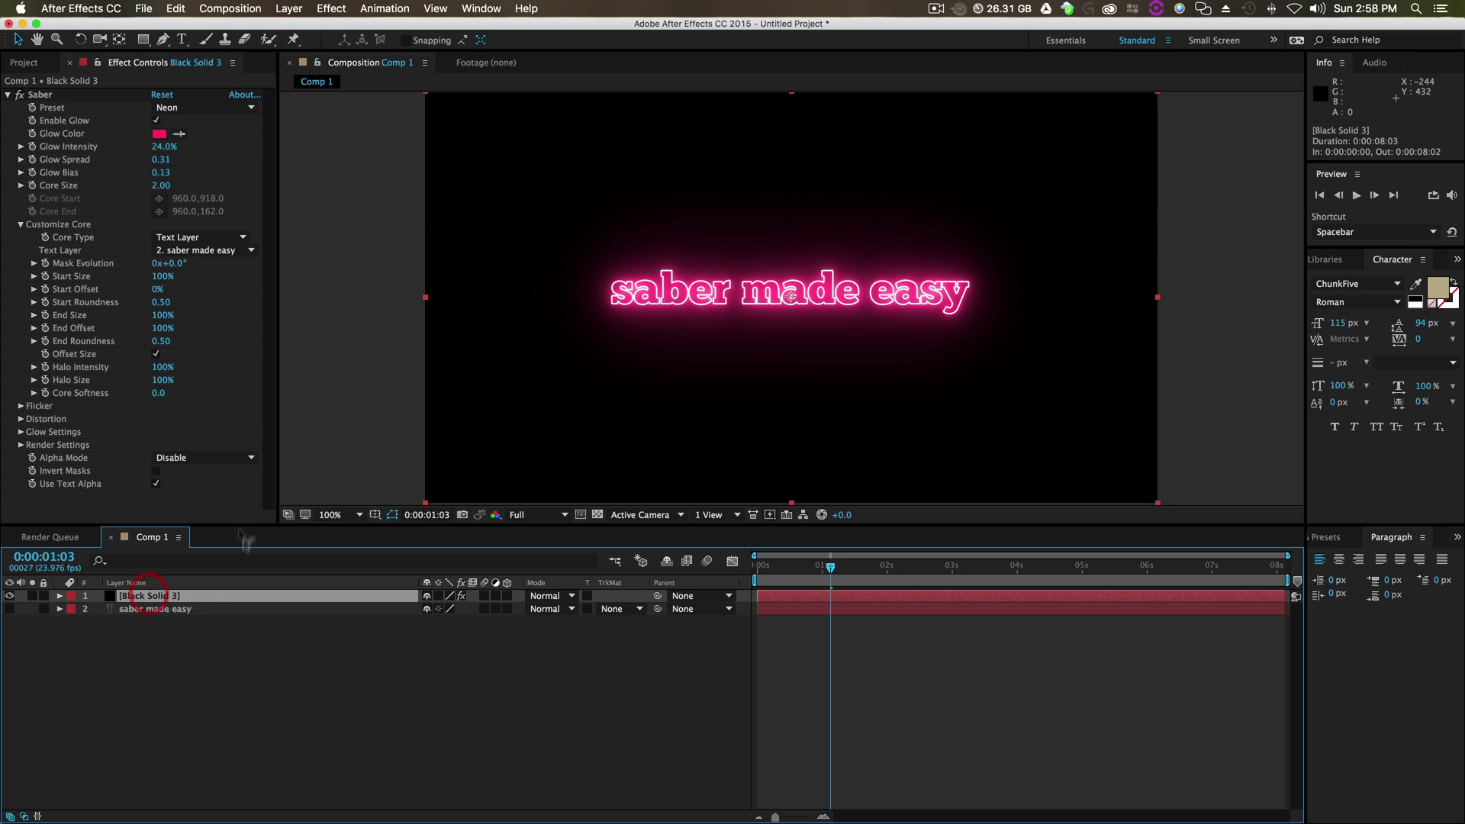
pyautogui.click(200, 609)
pyautogui.click(155, 598)
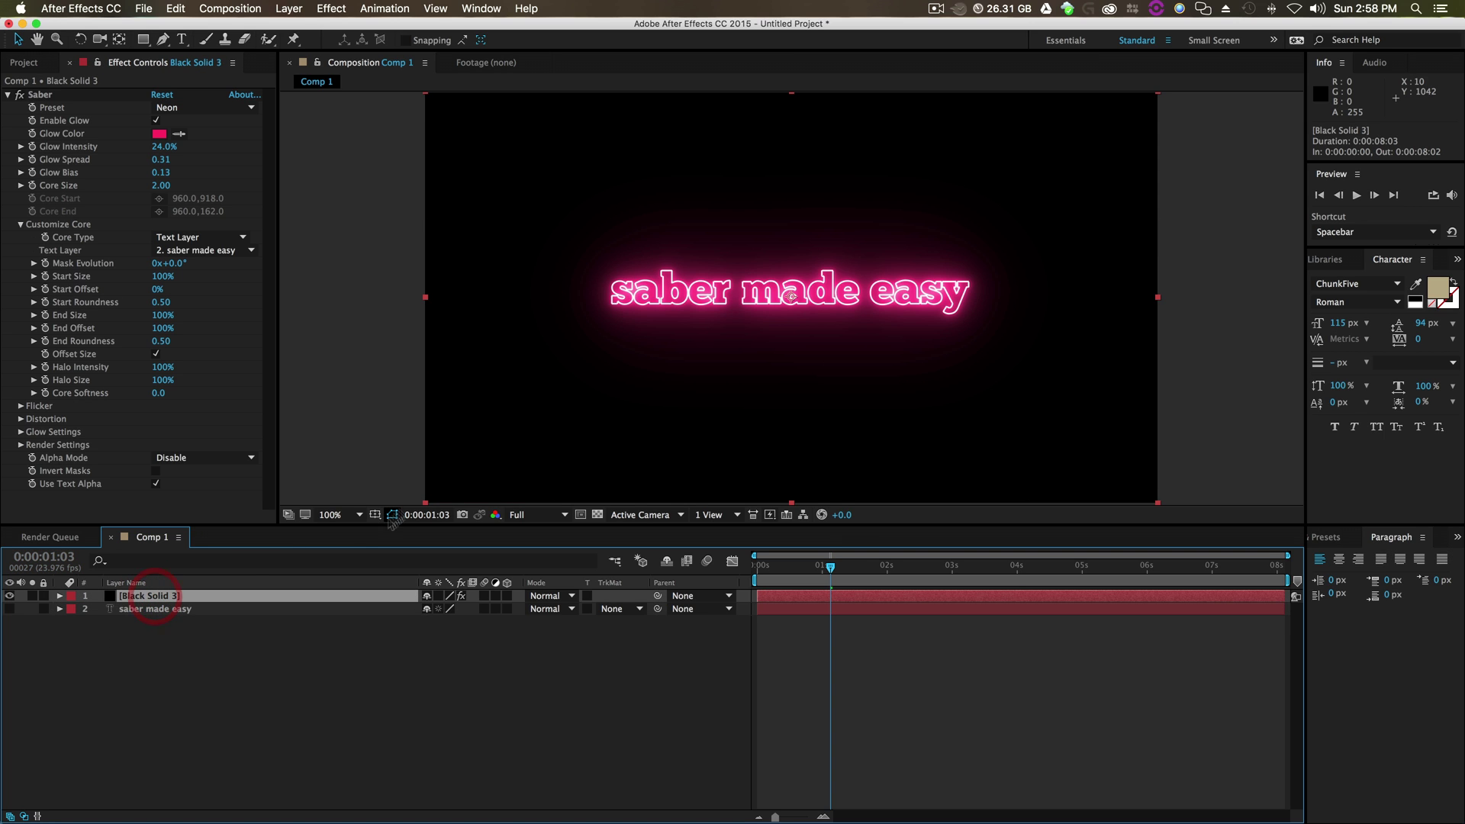
# - Replace 'saber made easy' with a person's full name and nudge the glow slightly right and down
pyautogui.doubleClick(165, 610)
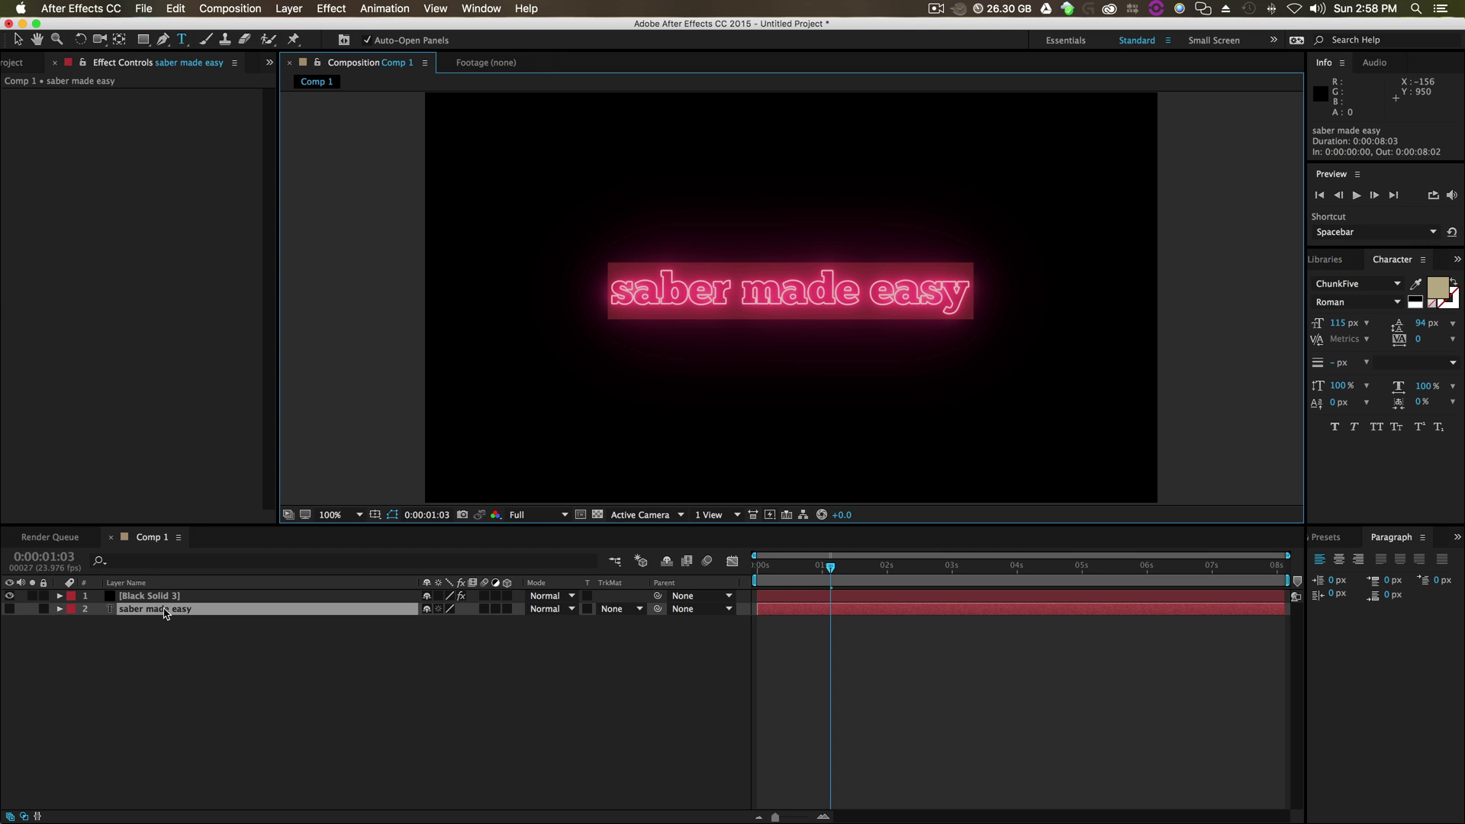
pyautogui.press('BackSpace')
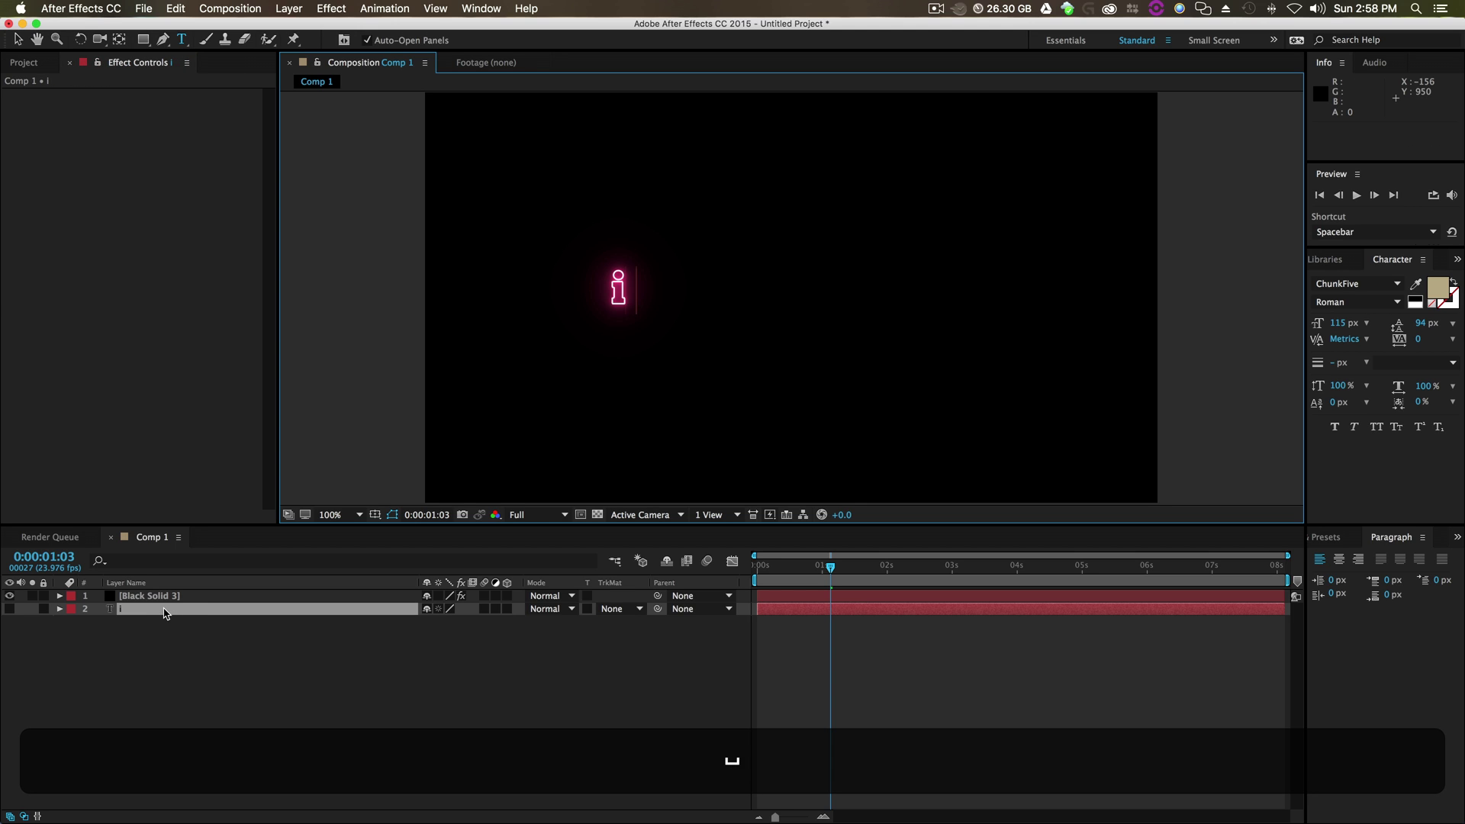
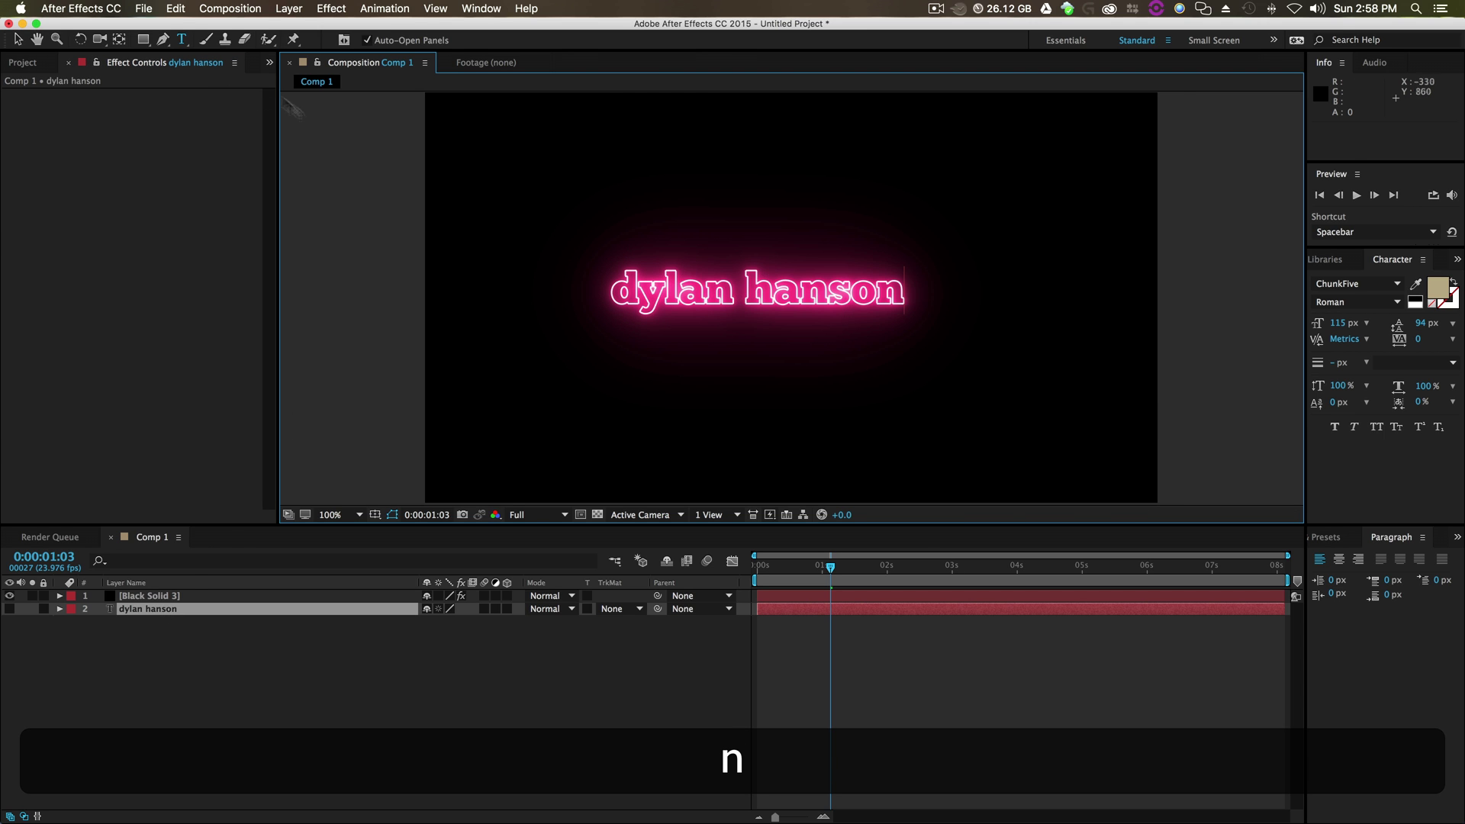
pyautogui.click(19, 39)
pyautogui.moveTo(777, 294); pyautogui.dragTo(805, 306)
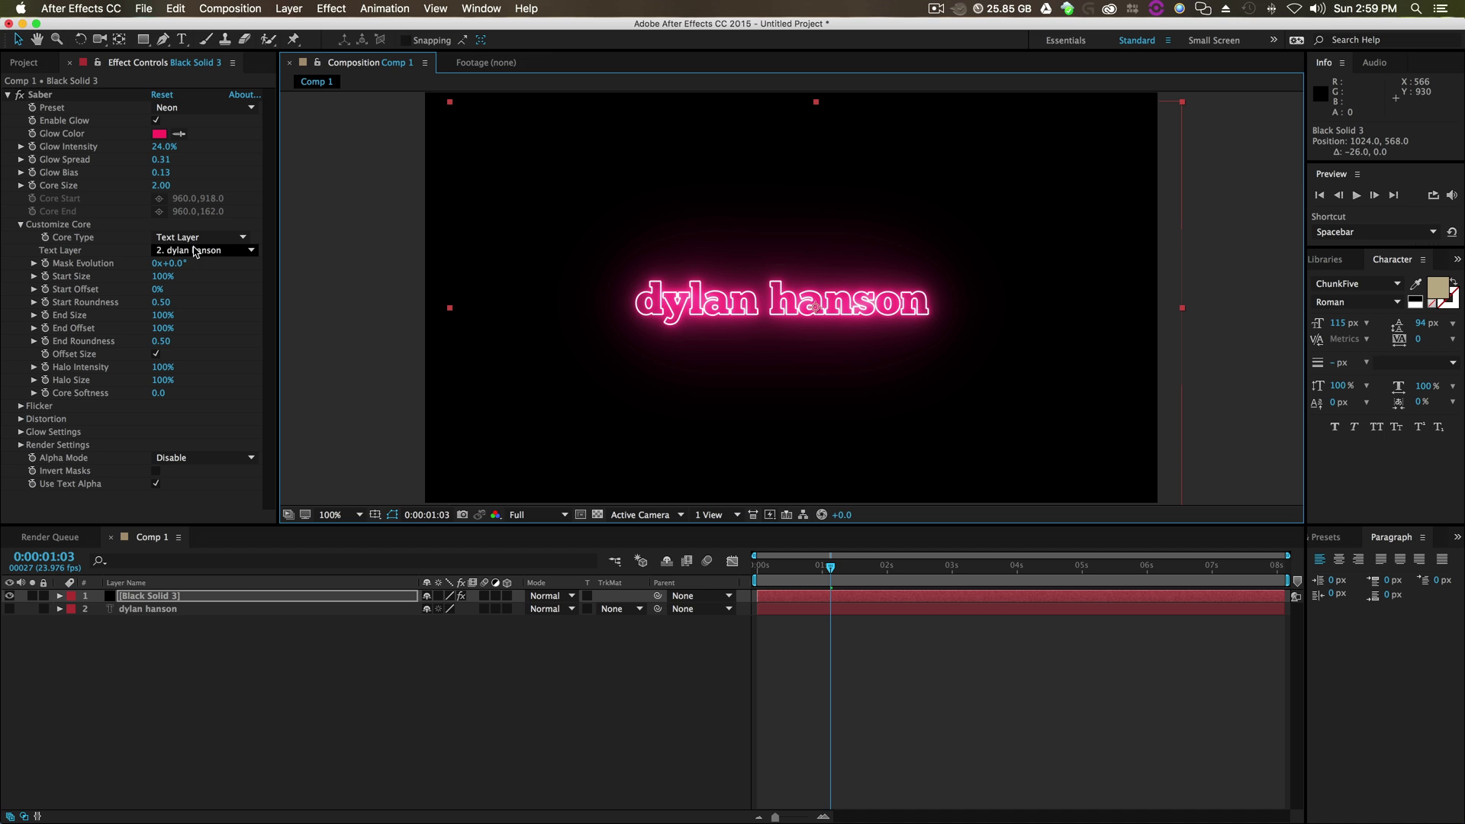
# - Add a new text layer reading 'maxwell' and place it below the name text
pyautogui.click(212, 731)
pyautogui.rightClick(136, 664)
pyautogui.moveTo(168, 677)
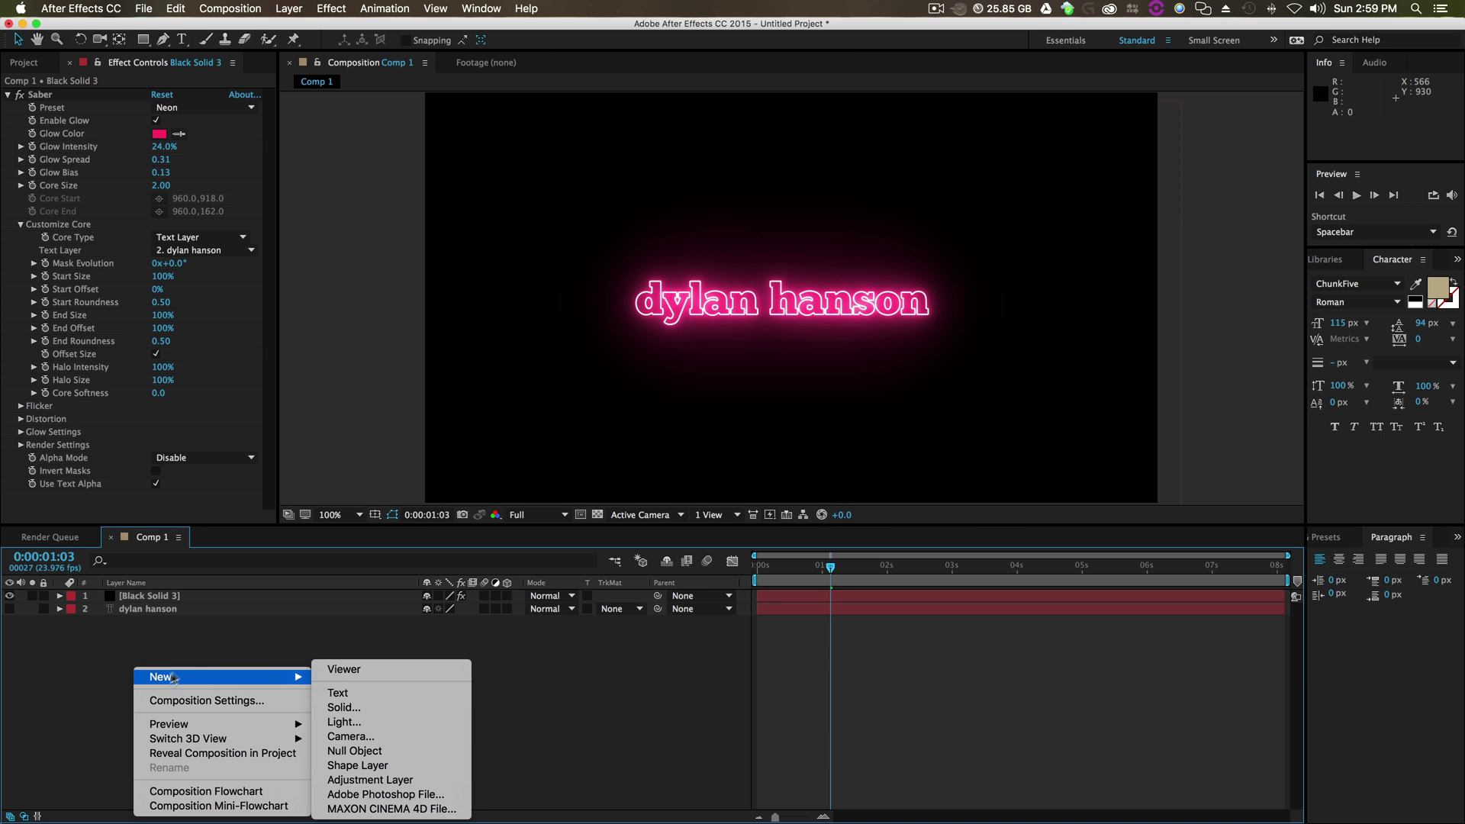
pyautogui.click(399, 697)
pyautogui.click(605, 408)
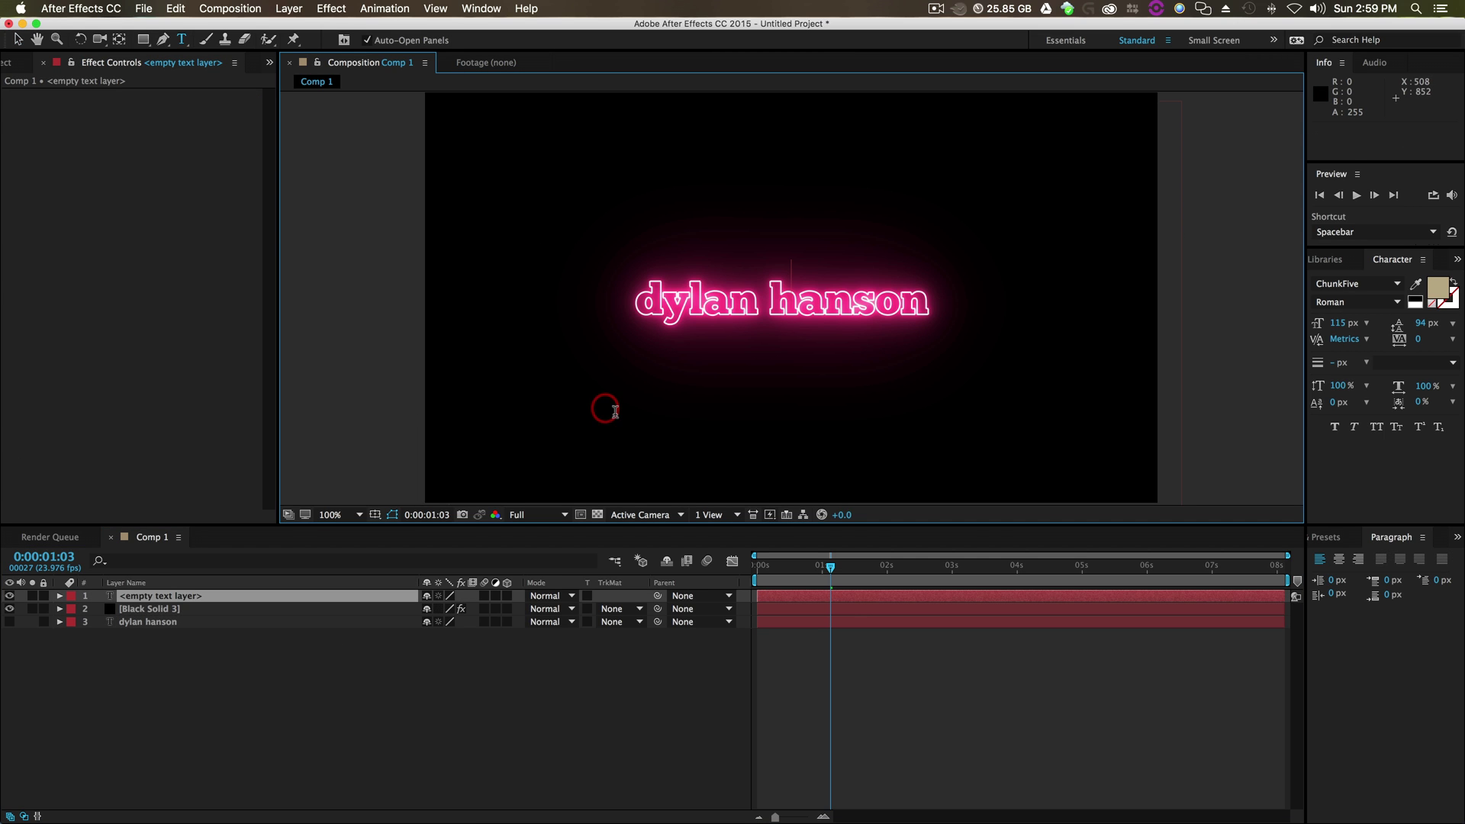
pyautogui.write('maxwell')
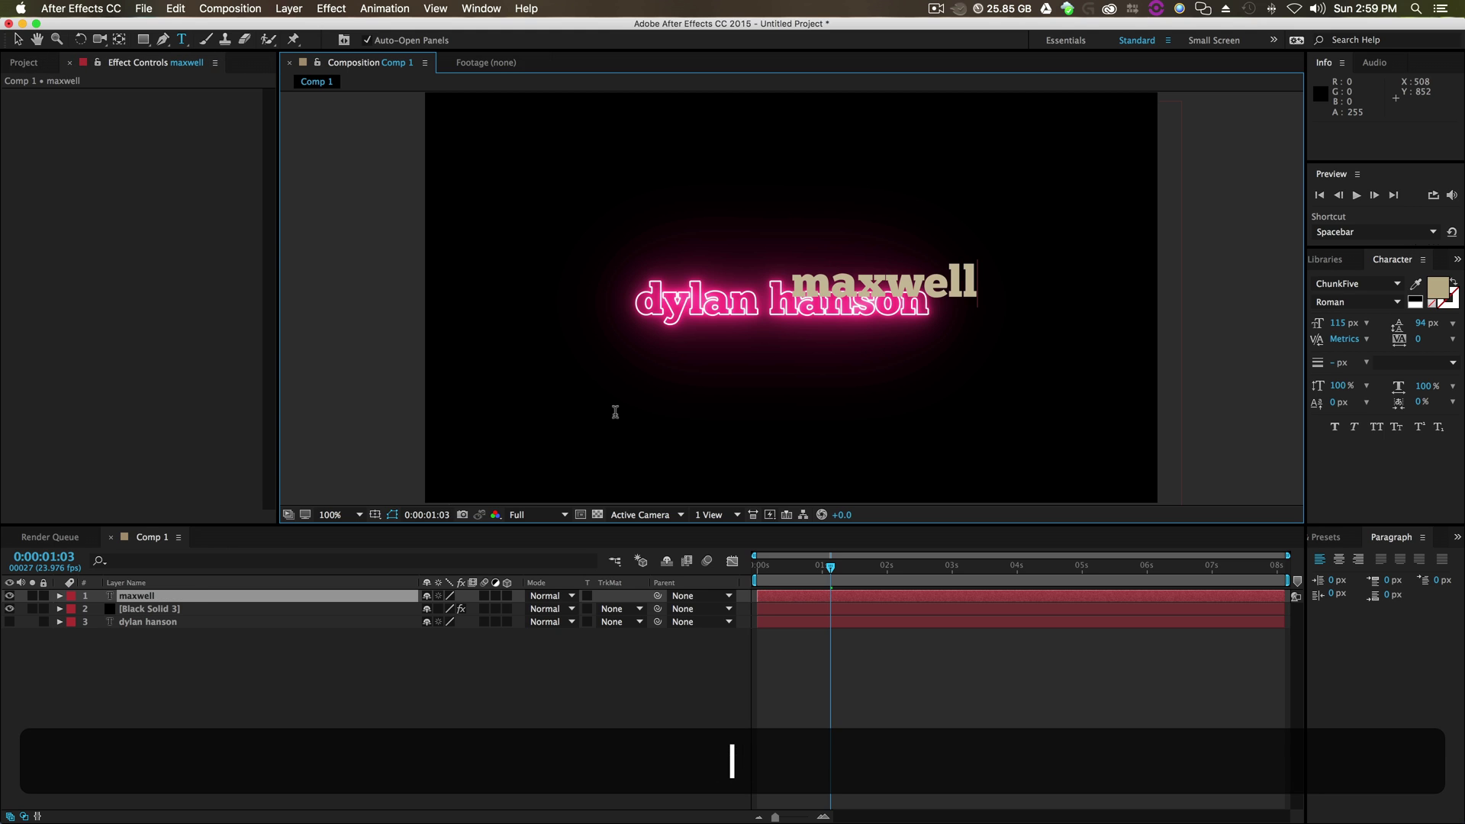
pyautogui.click(20, 41)
pyautogui.moveTo(904, 282); pyautogui.dragTo(784, 367)
# - Point the Saber core to maxwell, back to the name text, then hide maxwell
pyautogui.click(152, 609)
pyautogui.click(204, 250)
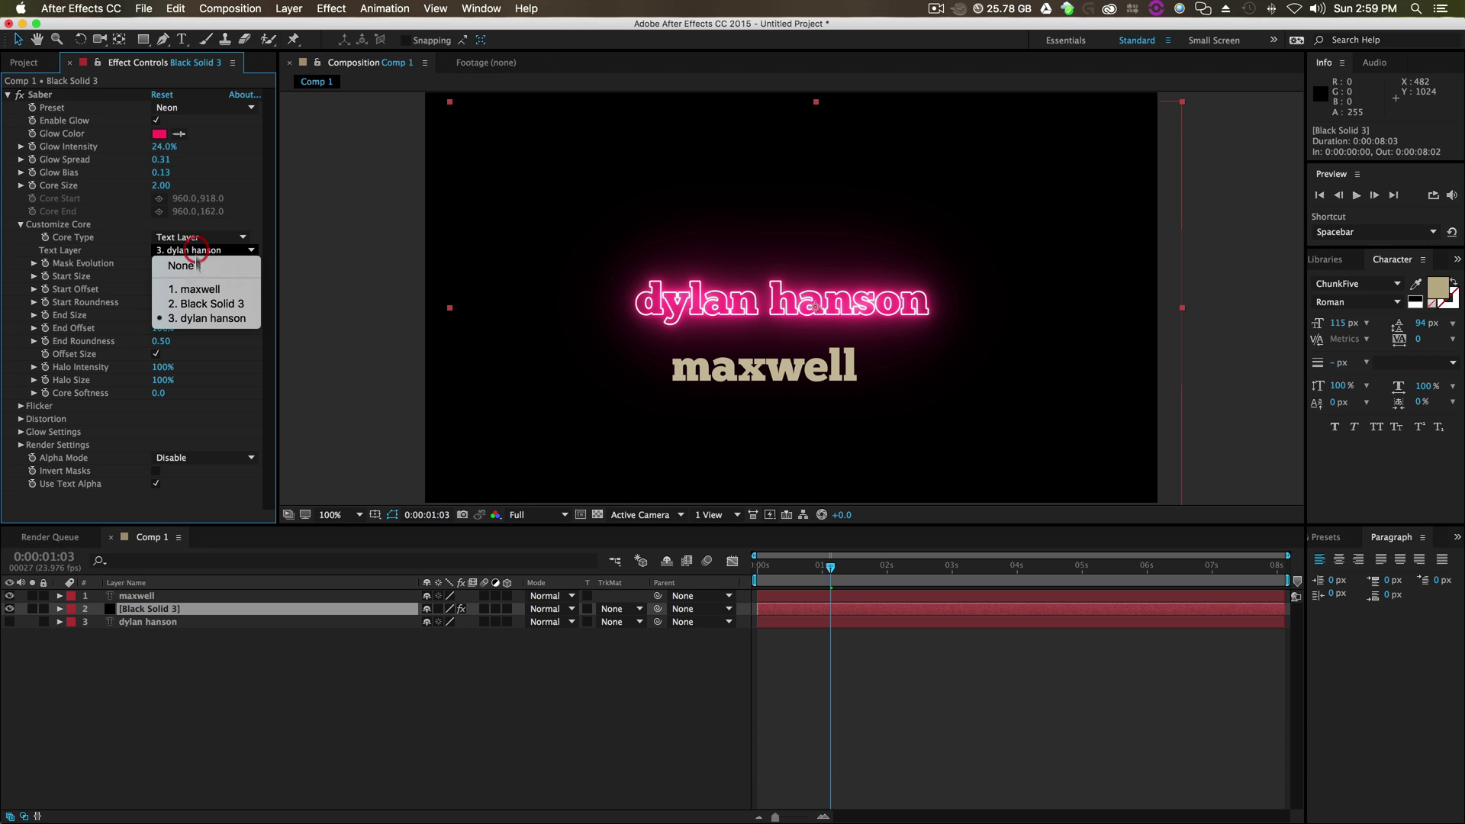
pyautogui.click(200, 290)
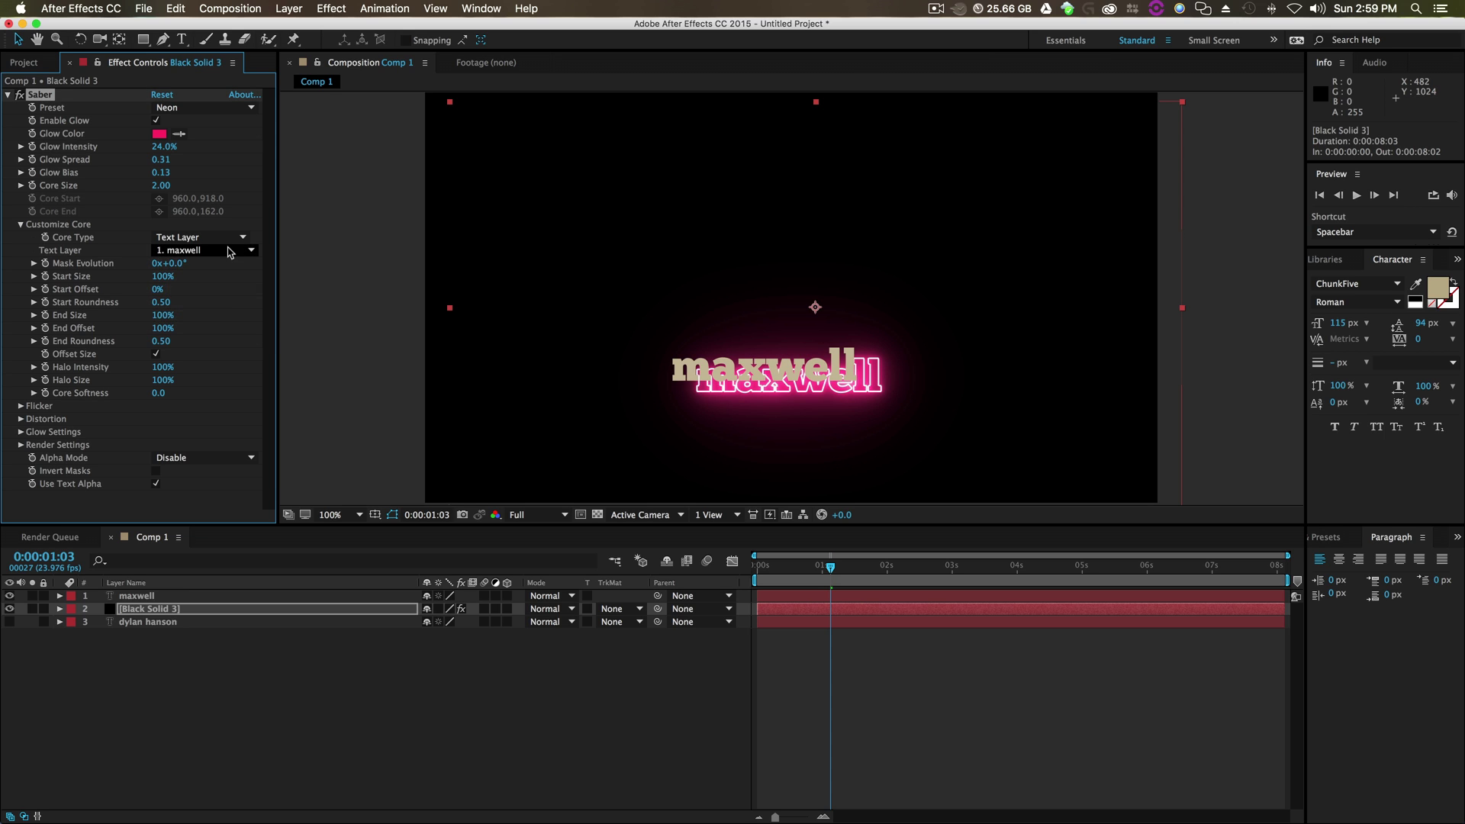
pyautogui.click(229, 250)
pyautogui.click(217, 319)
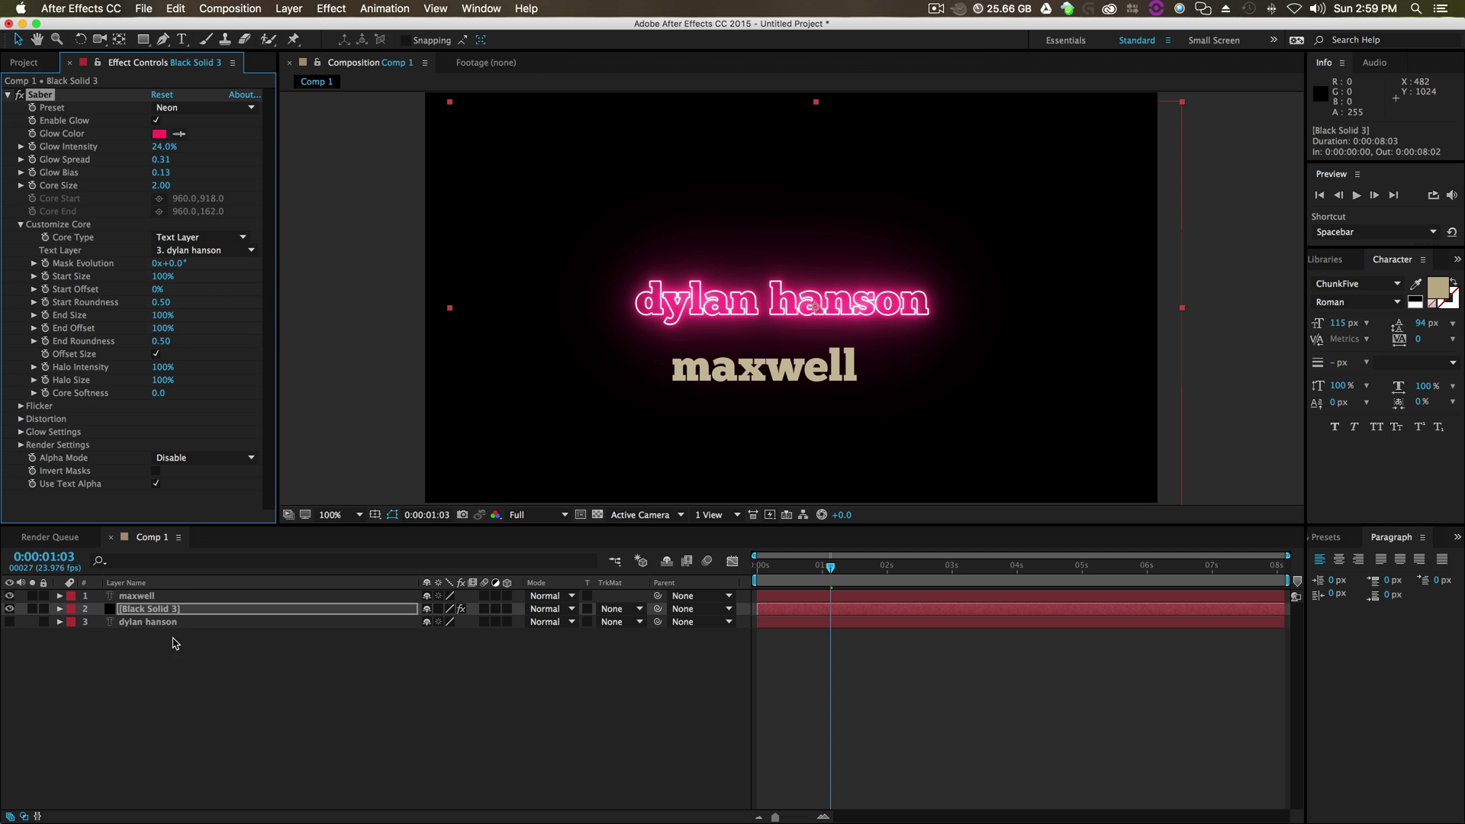
pyautogui.click(10, 596)
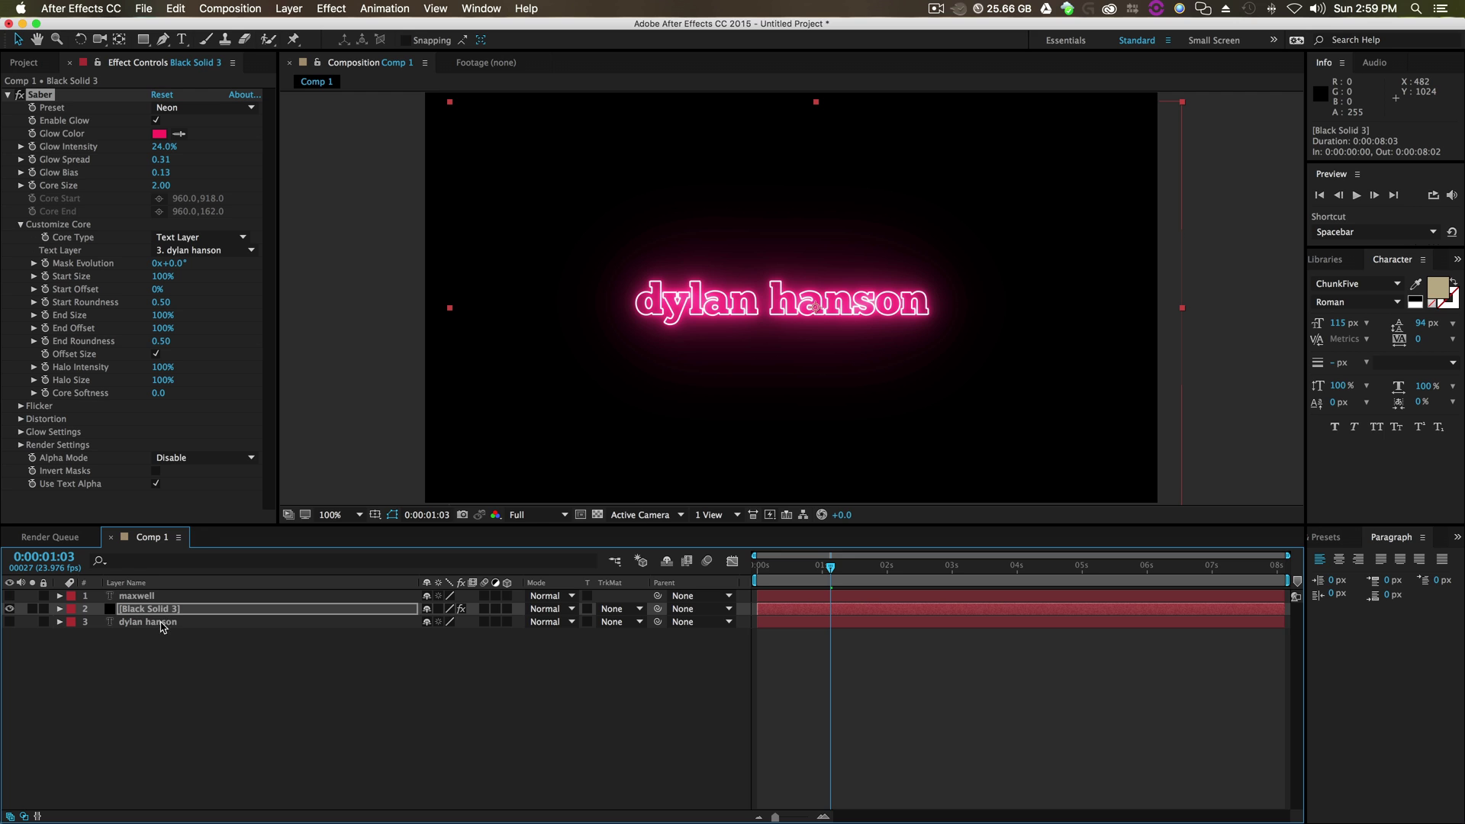
# - Enlarge the name text to a 206 px font size
pyautogui.click(148, 622)
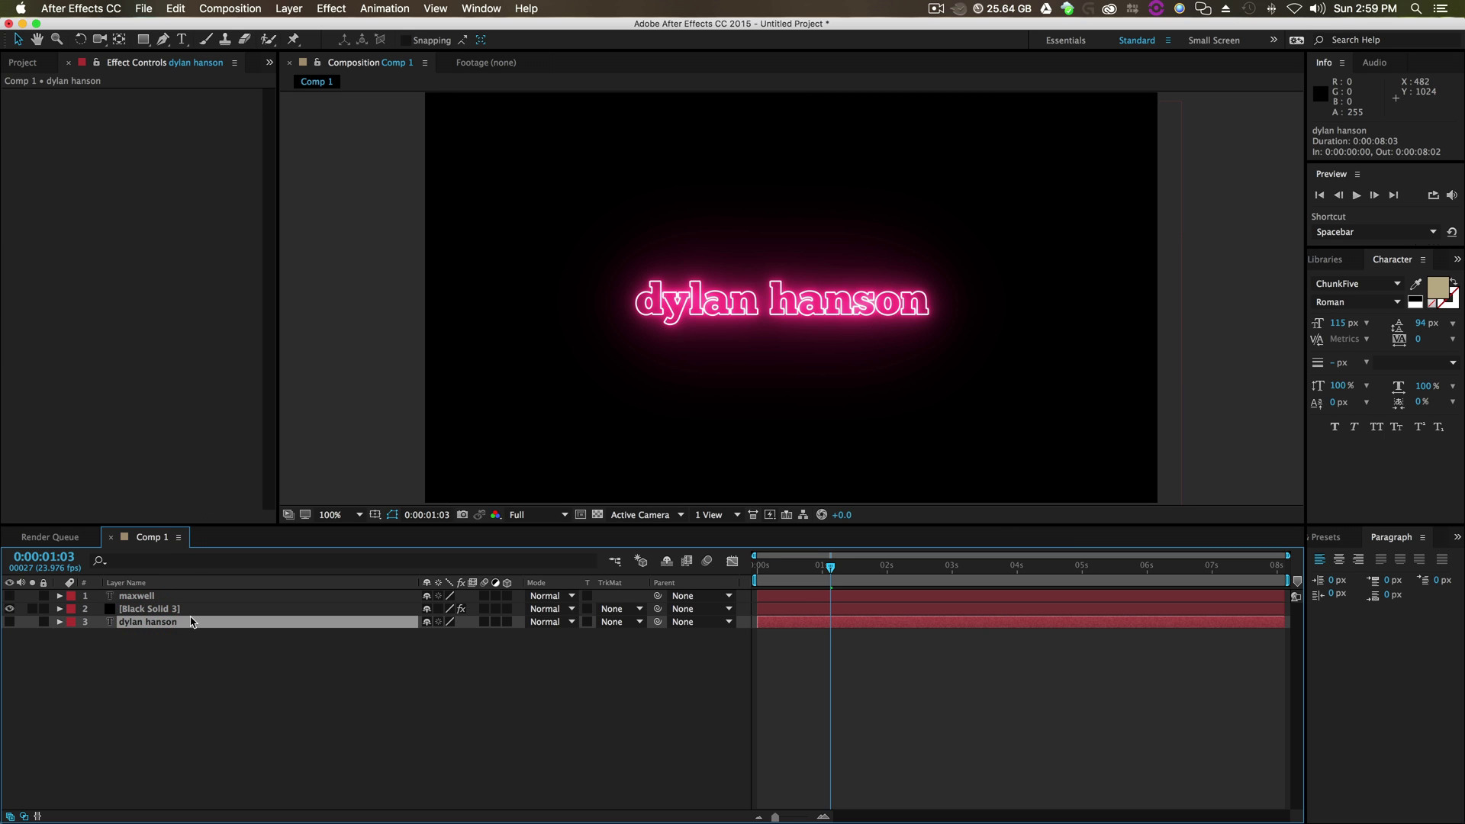
pyautogui.doubleClick(148, 623)
pyautogui.moveTo(1346, 317); pyautogui.dragTo(1406, 312)
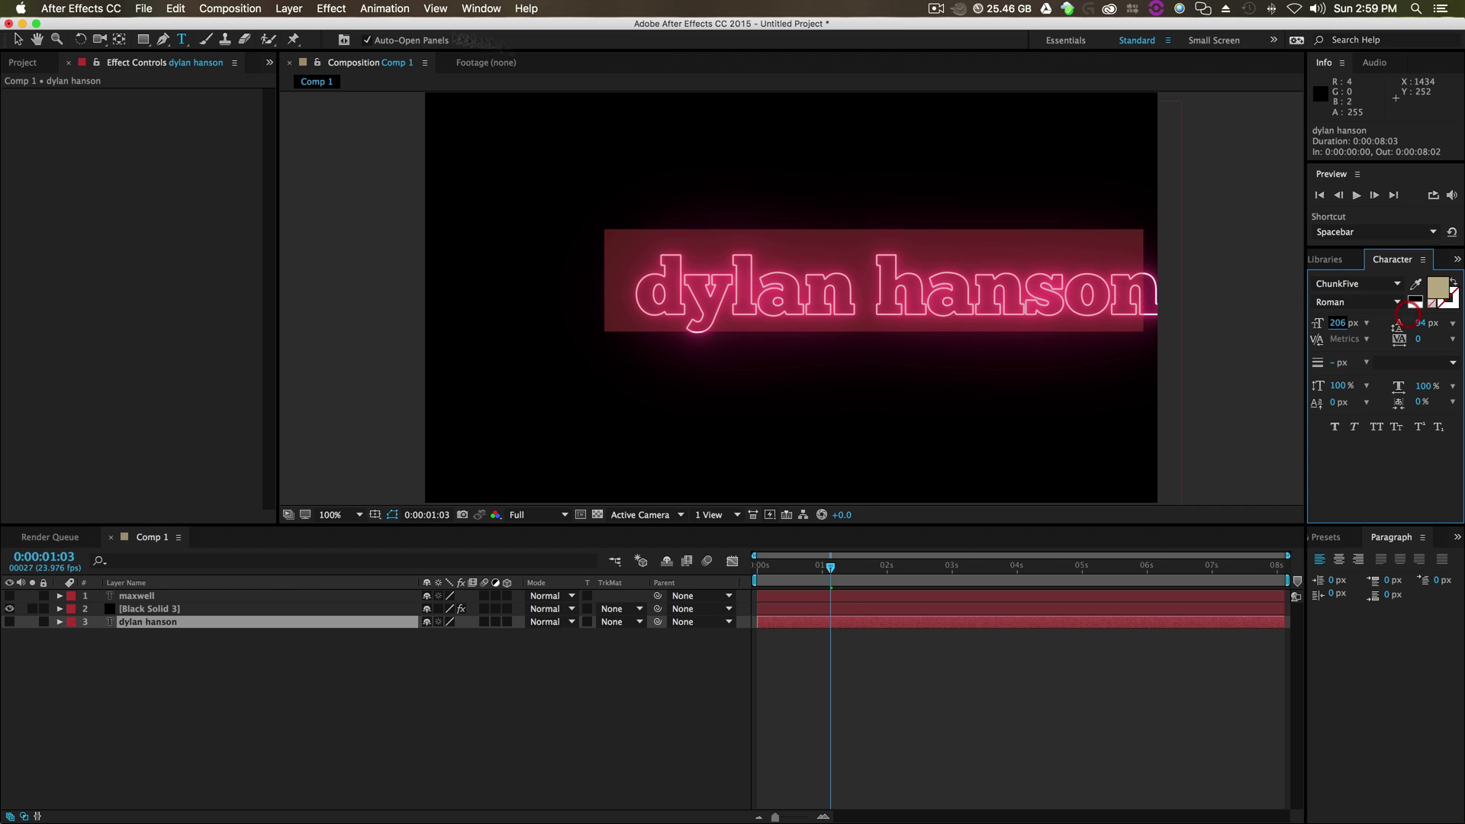
pyautogui.click(17, 39)
# - Shift Black Solid 3's neon glow about 113 px left to recentre it
pyautogui.moveTo(895, 273); pyautogui.dragTo(830, 273)
pyautogui.click(180, 632)
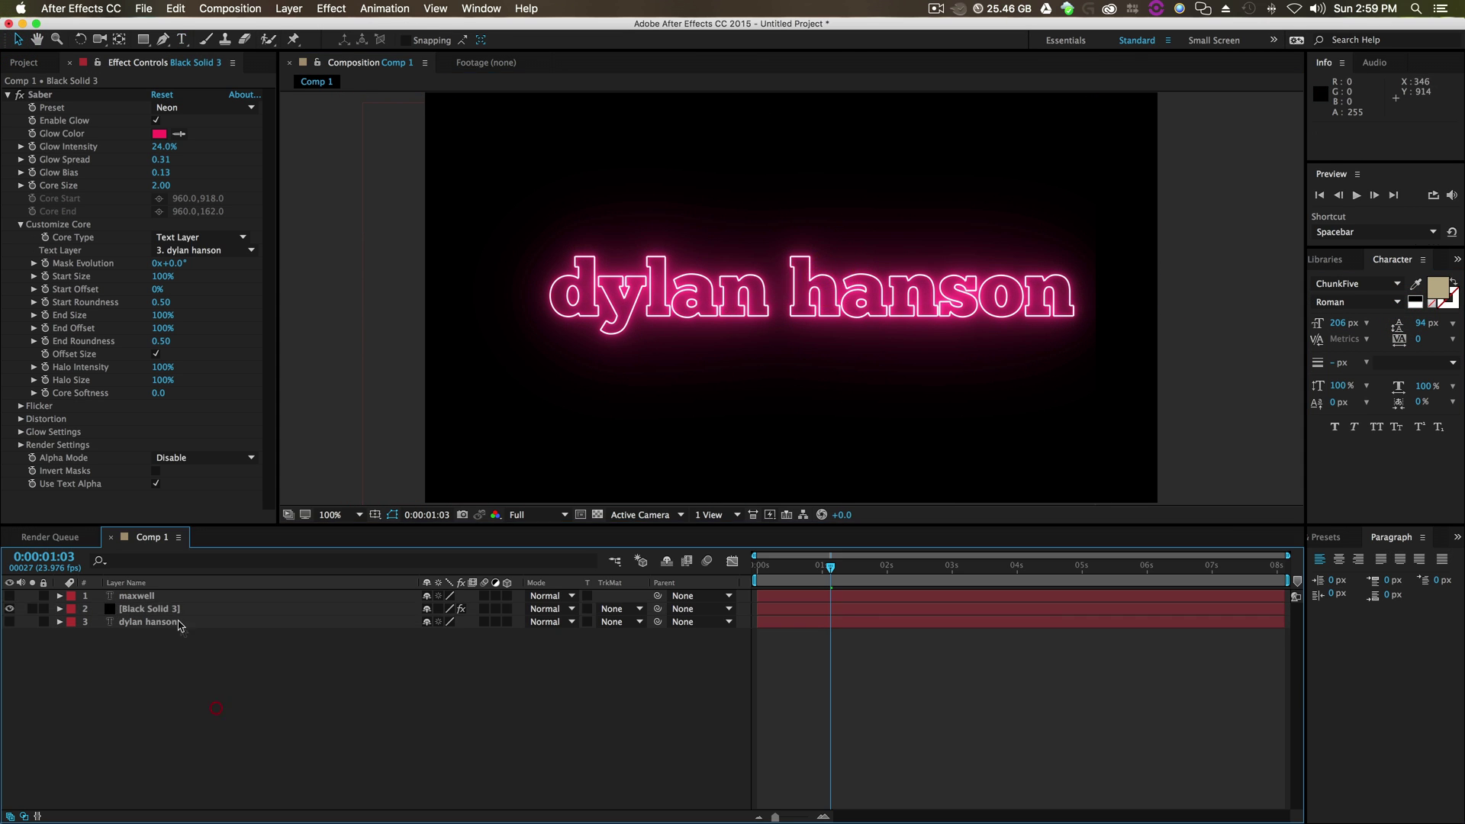
pyautogui.click(153, 608)
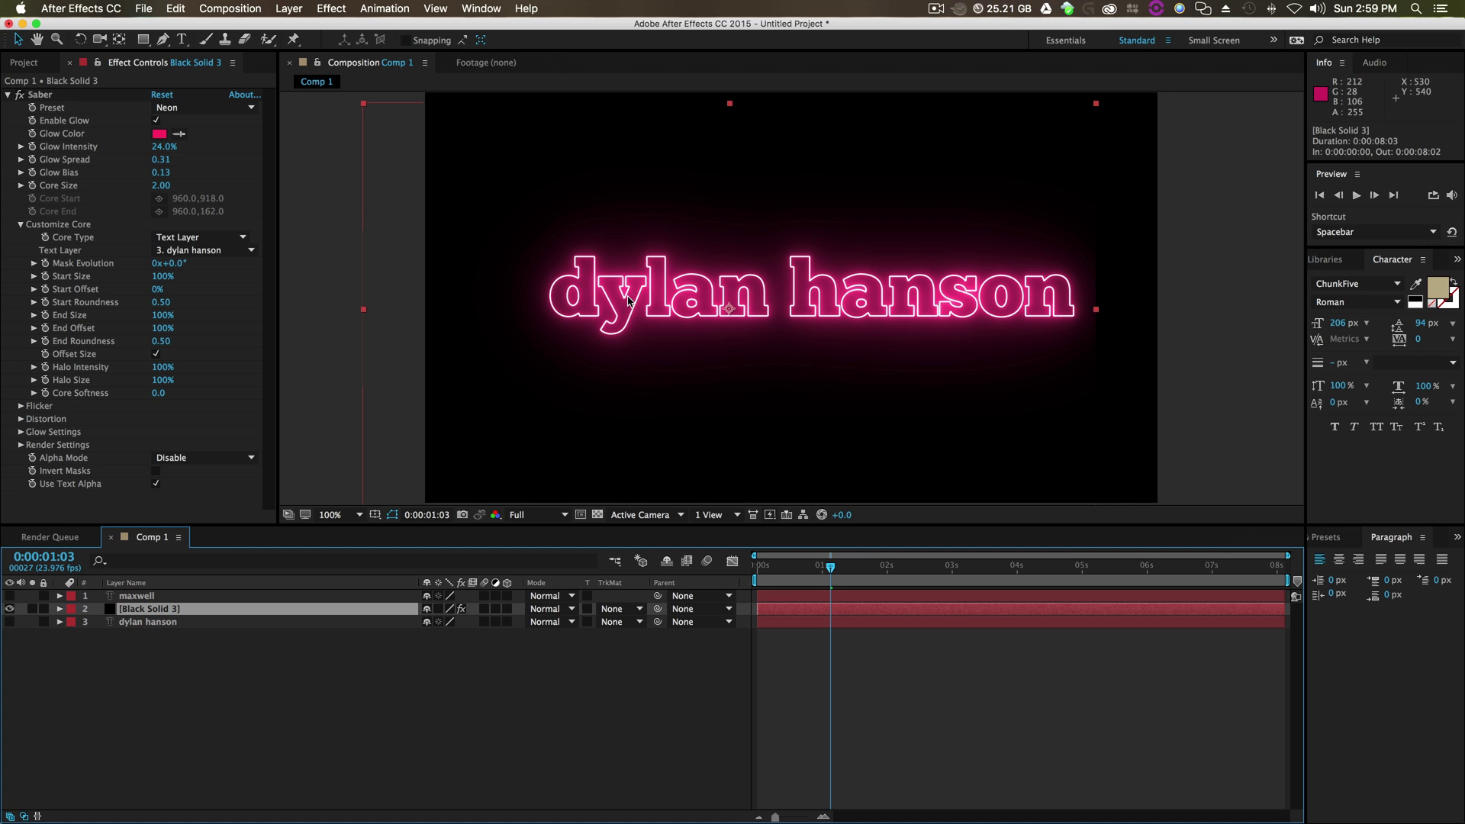